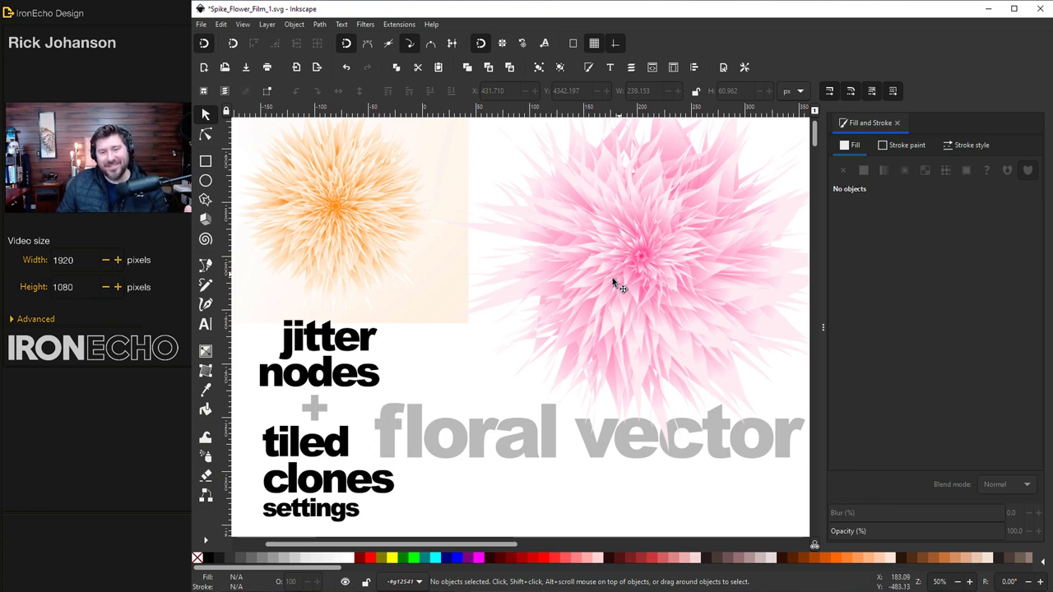
Scroll down past the A4 template to the CREATE Stars & Polygons notes
scroll(599, 276, "down", 10)
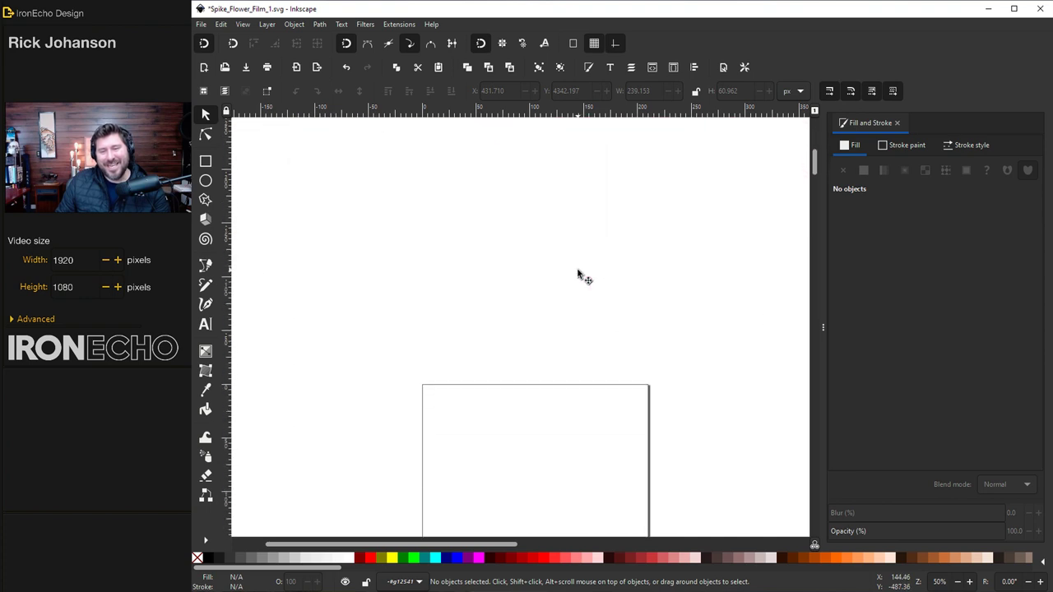
scroll(580, 274, "down", 5)
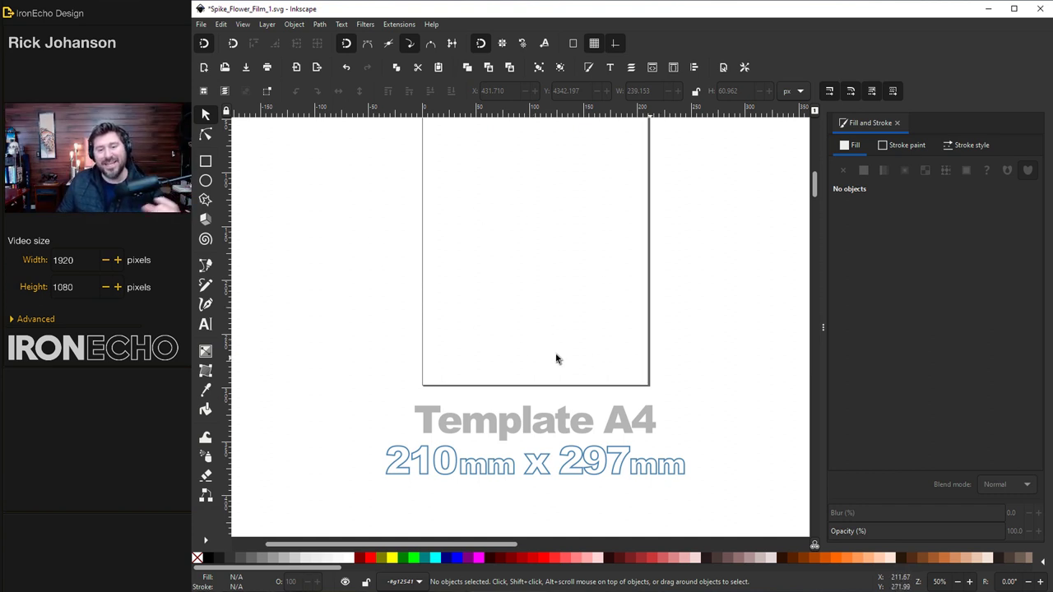
scroll(710, 345, "down", 5)
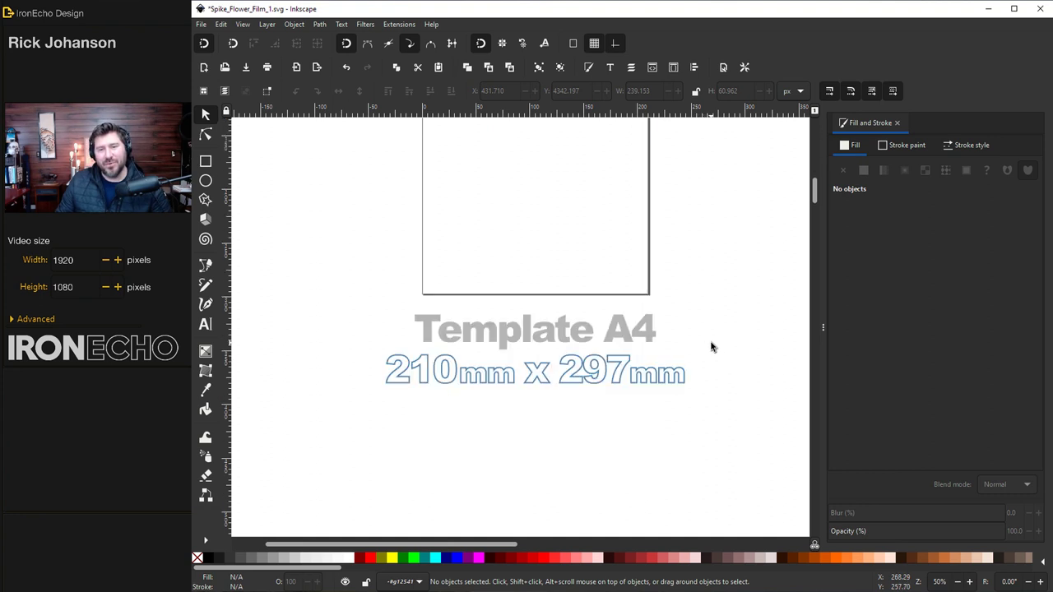
scroll(721, 325, "down", 5)
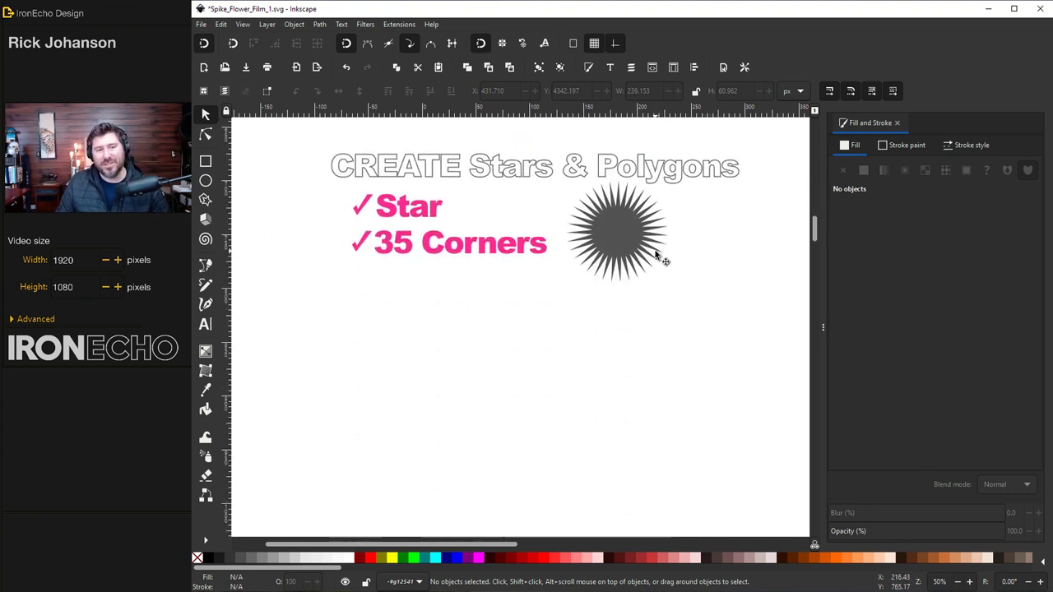
Draw a large pink 35-corner star and pull its inner radius in for long spikes
left_click(206, 200)
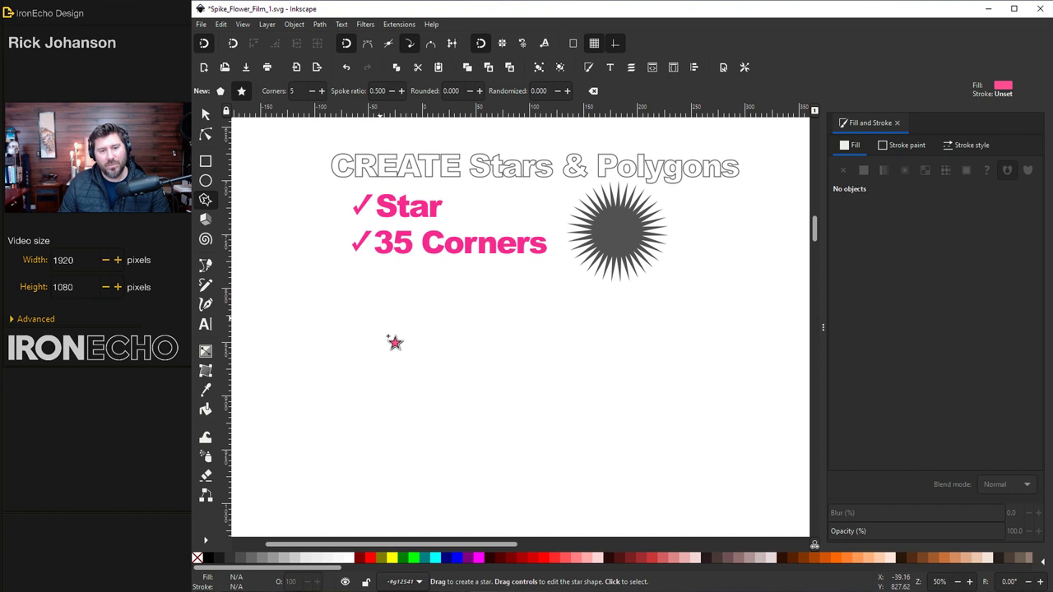
left_click_drag(385, 334, 518, 480)
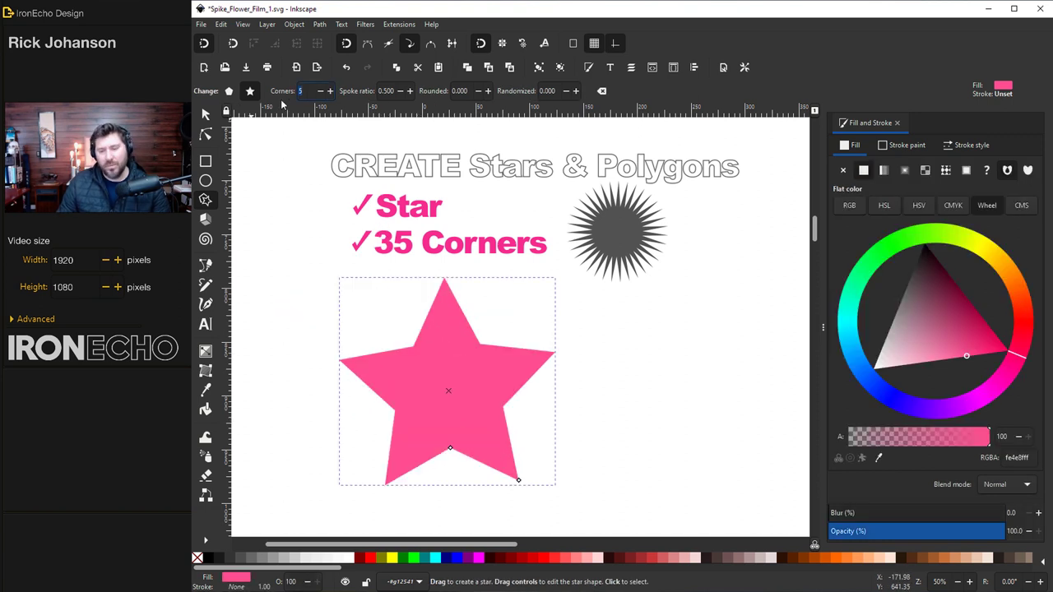
type("35")
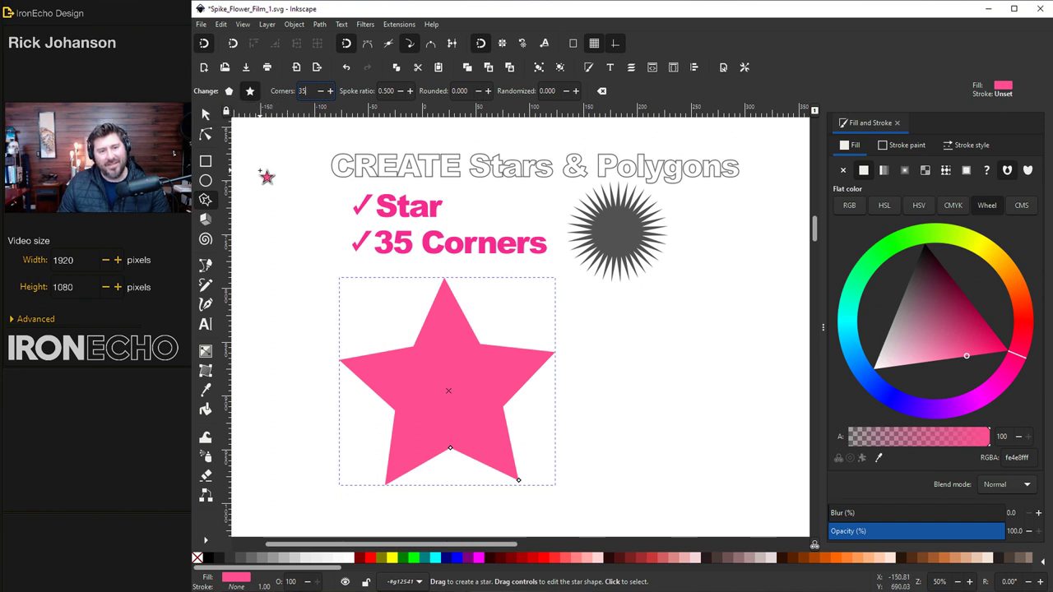
key("Return")
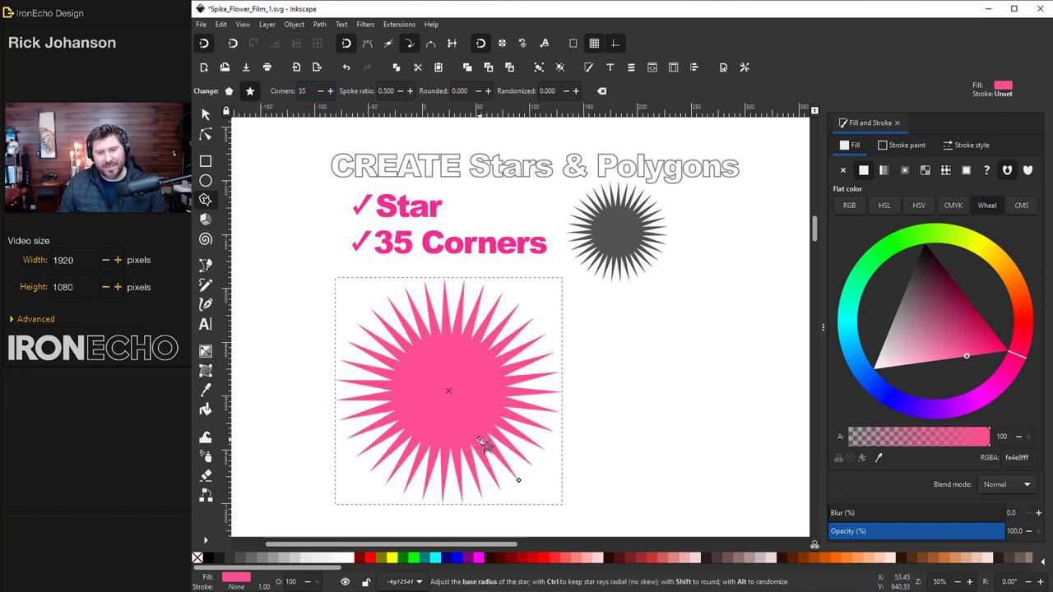
left_click_drag(479, 439, 507, 481)
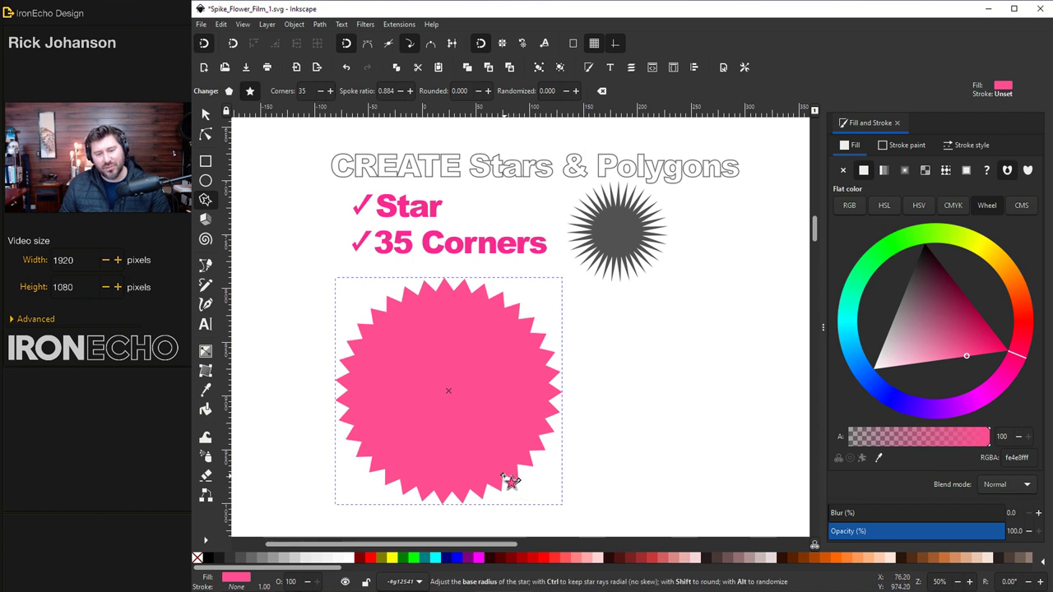
left_click_drag(502, 476, 482, 442)
Move the spiky star down below the Radial GRADIENT heading
key("s")
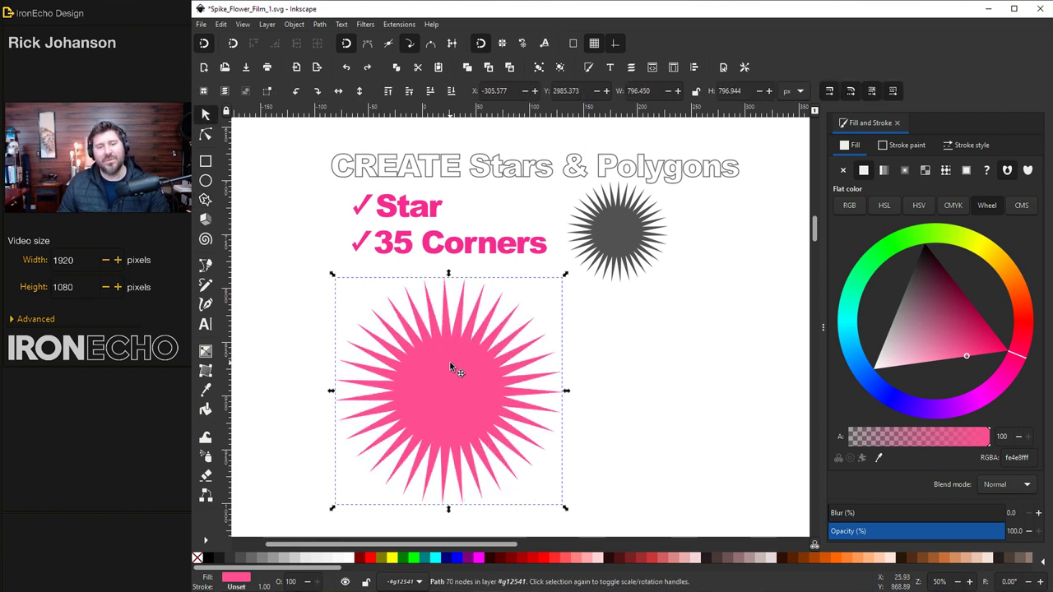
left_click_drag(458, 369, 463, 374)
scroll(452, 320, "down", 5)
left_click_drag(452, 321, 472, 390)
scroll(473, 375, "down", 4)
scroll(472, 395, "down", 4)
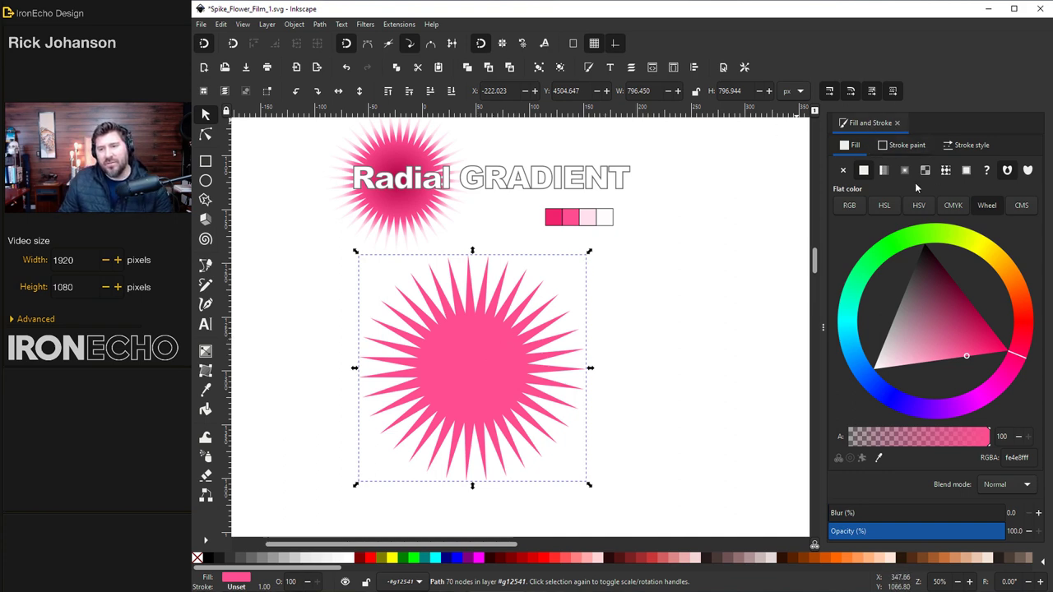
Give the star a radial gradient fill via Object > Fill and Stroke
left_click(293, 26)
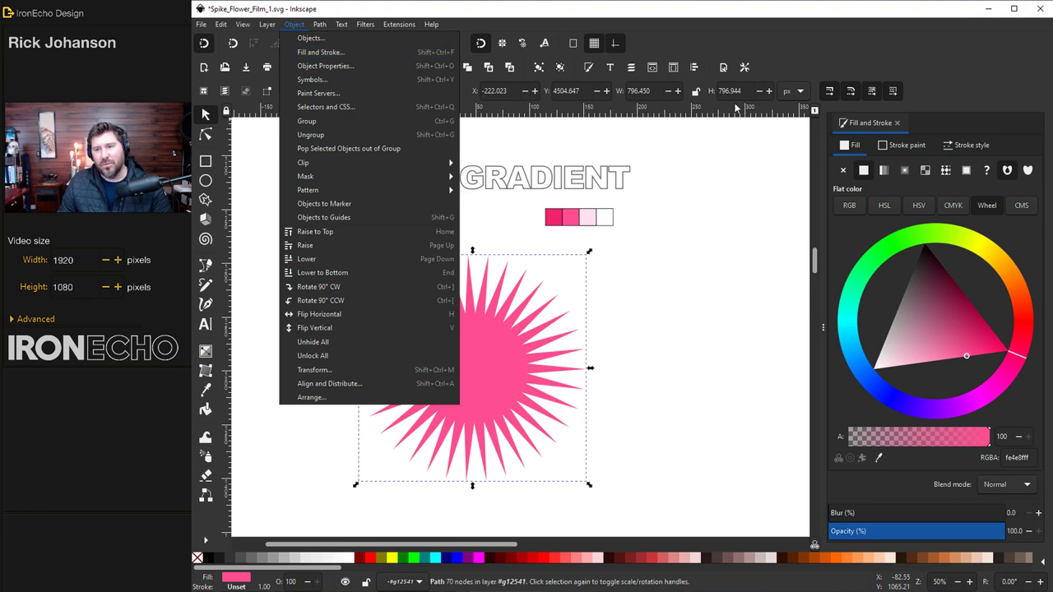
left_click(850, 147)
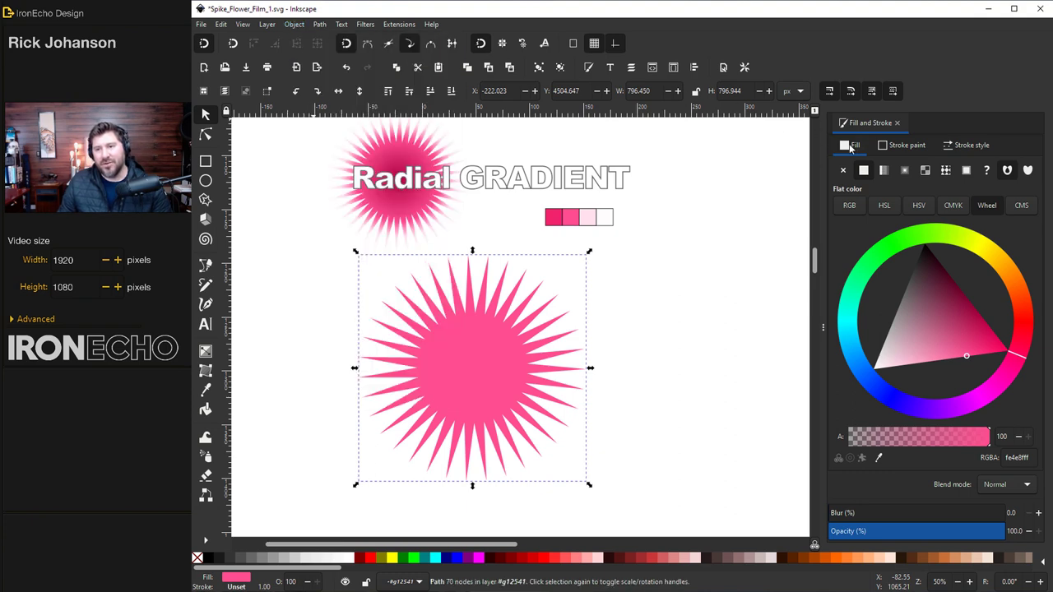
left_click(905, 170)
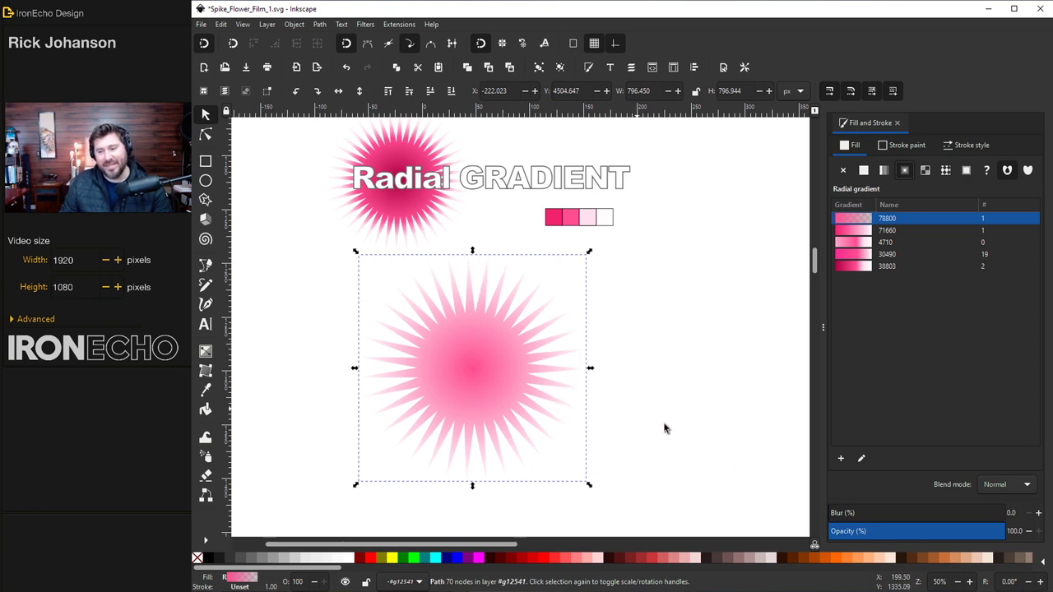
left_click(861, 459)
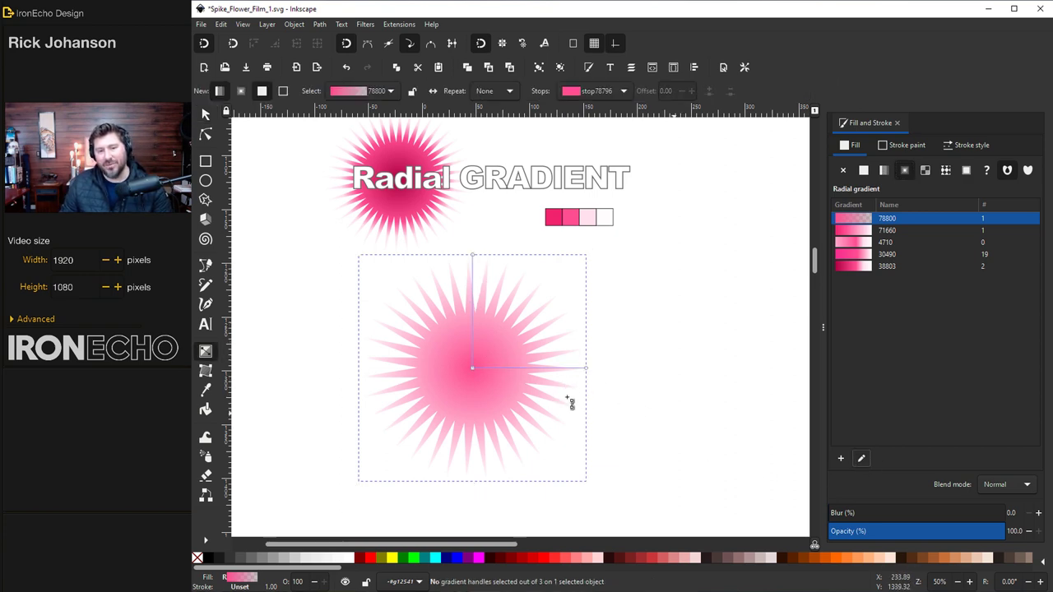
Make the gradient's outer stop opaque white with Alpha 100, keeping the pink centre
left_click(472, 368)
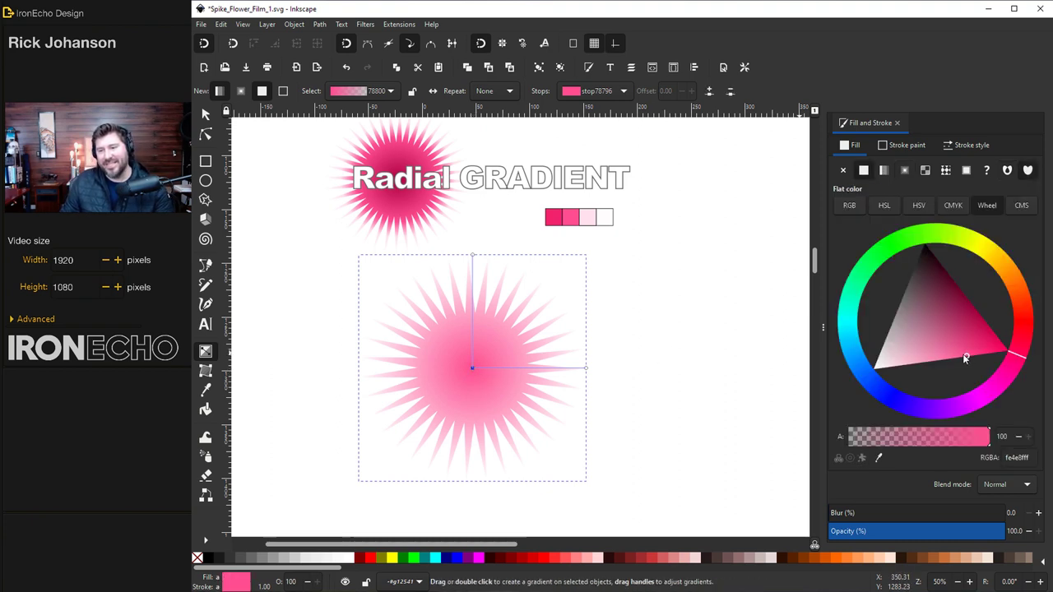
left_click(587, 370)
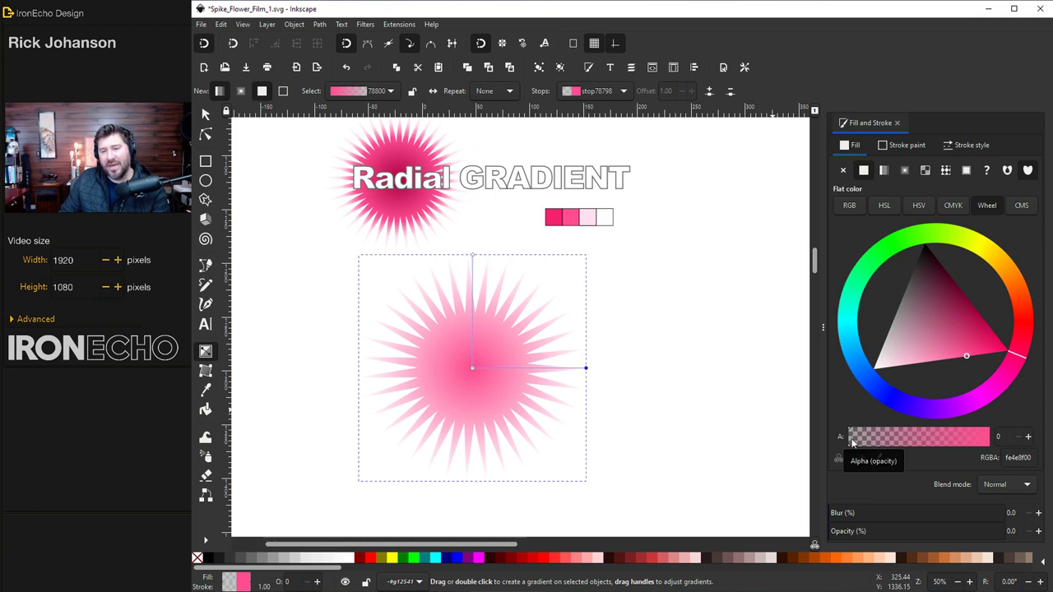
left_click_drag(852, 442, 1002, 445)
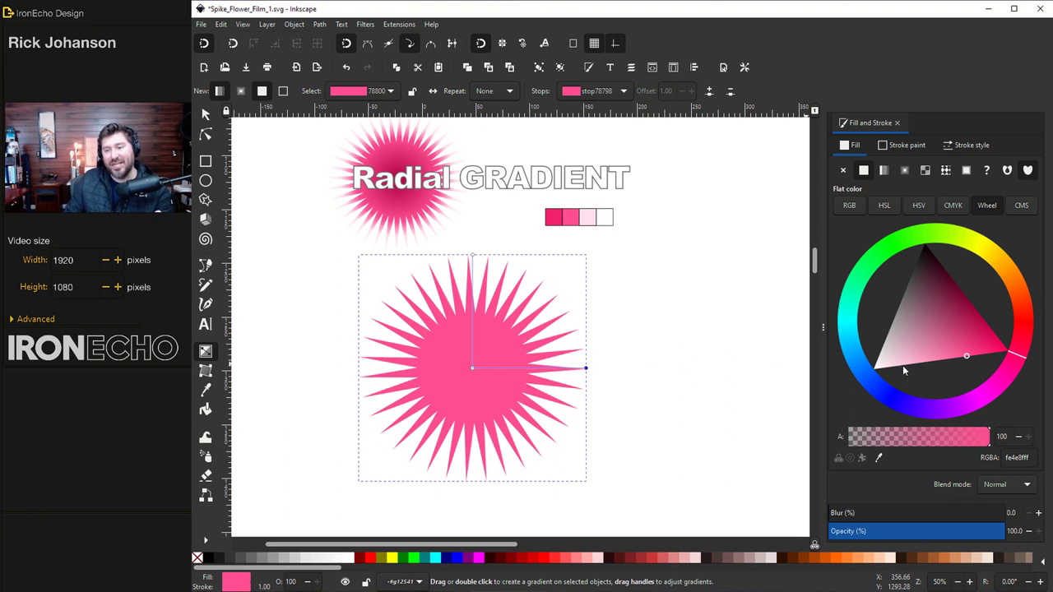
left_click_drag(954, 361, 876, 372)
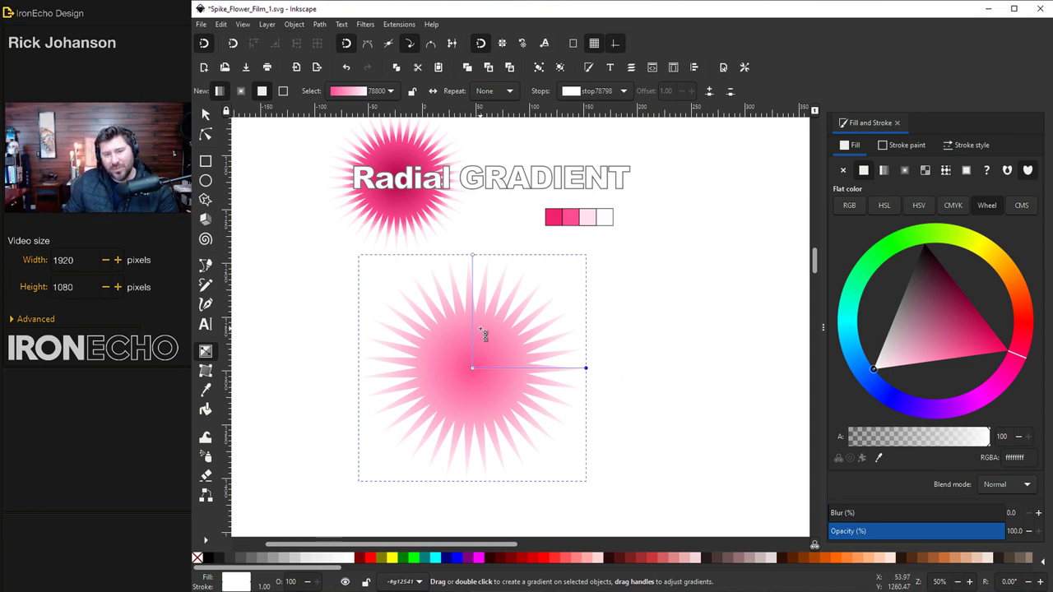
left_click(206, 116)
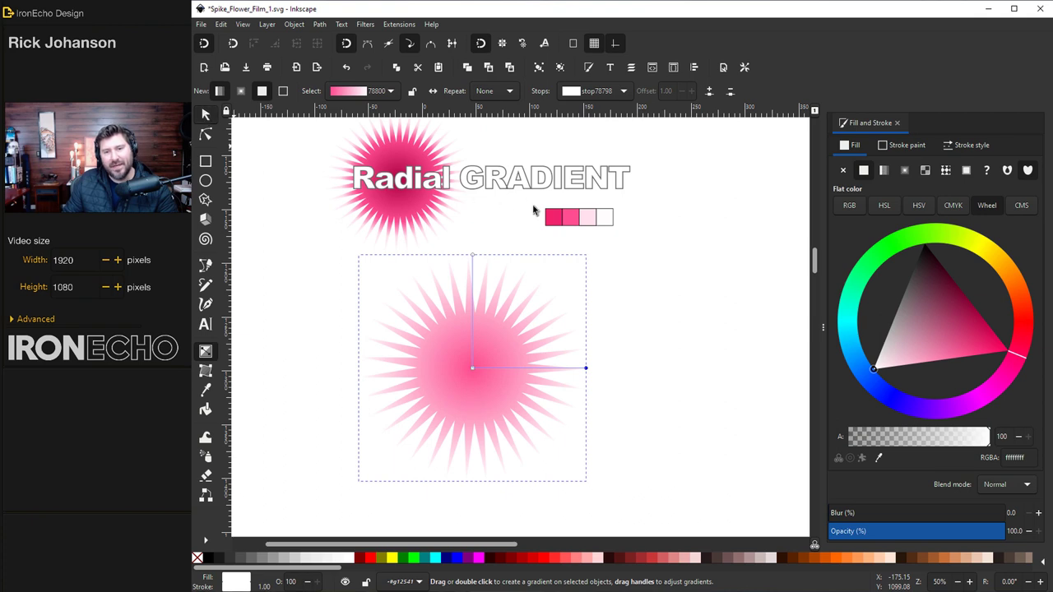
Move the row of pink swatches onto the star and reselect the star's gradient
left_click(555, 216)
left_click_drag(554, 216, 523, 345)
left_click(542, 274)
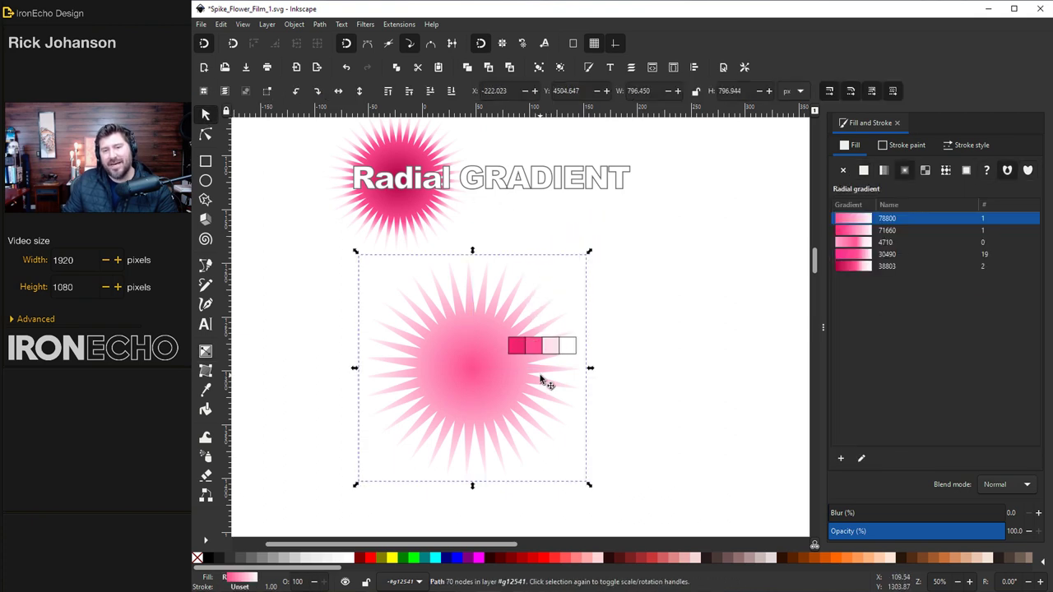
scroll(535, 364, "up", 3)
scroll(534, 364, "up", 2)
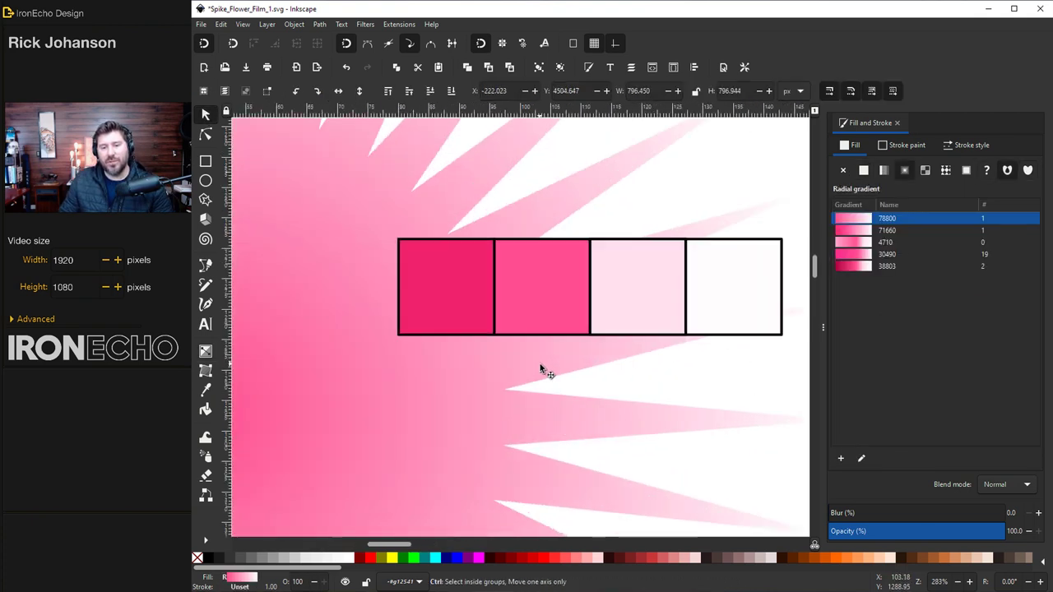
scroll(576, 420, "right", 2)
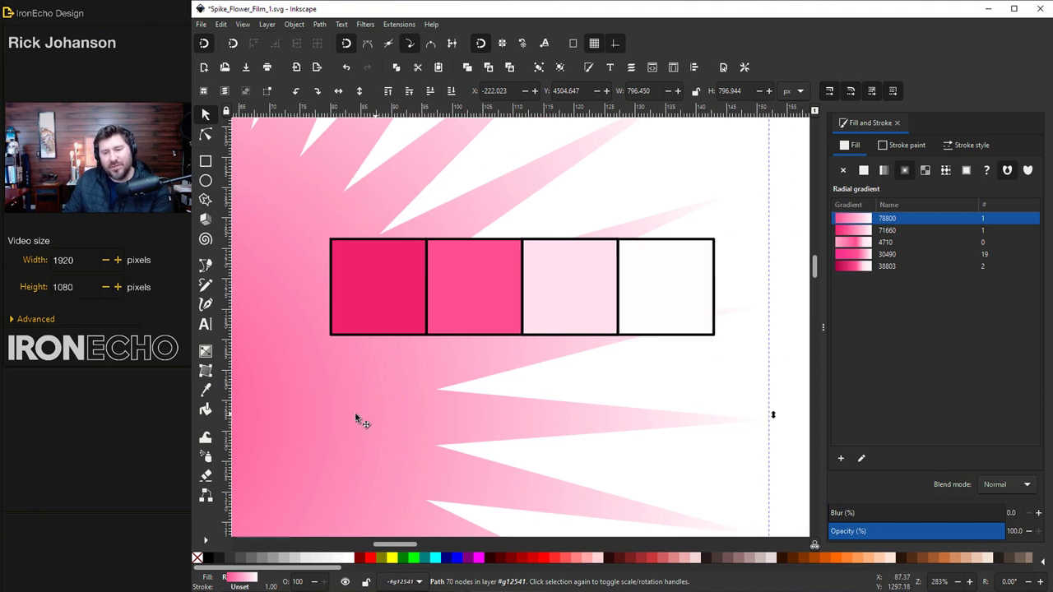
left_click(862, 459)
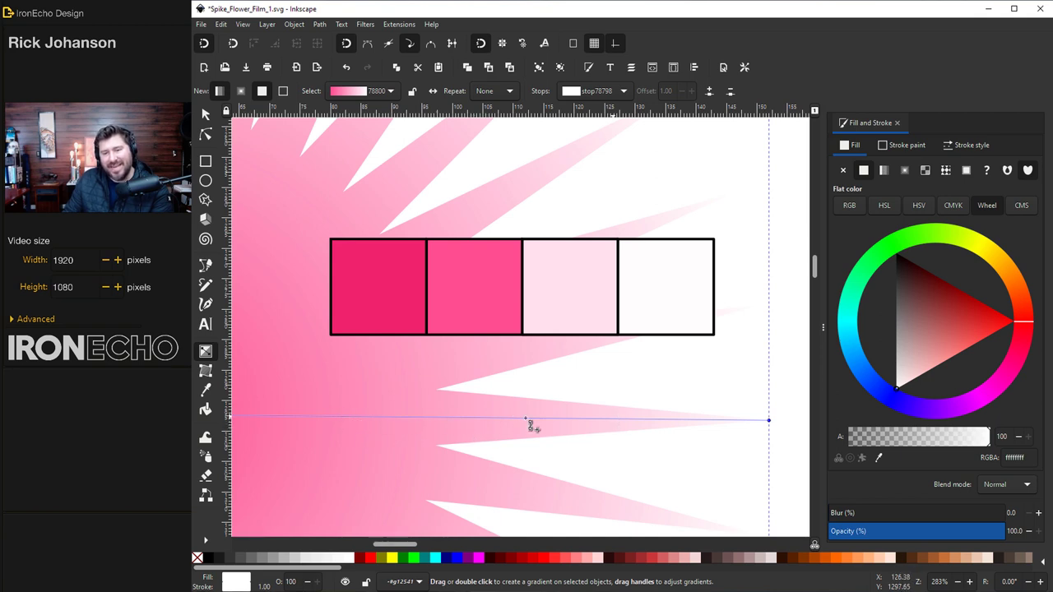
Colour the inner gradient stops with the second swatch's stronger pink and slide the mid stop inward
left_click(388, 419)
left_click(879, 459)
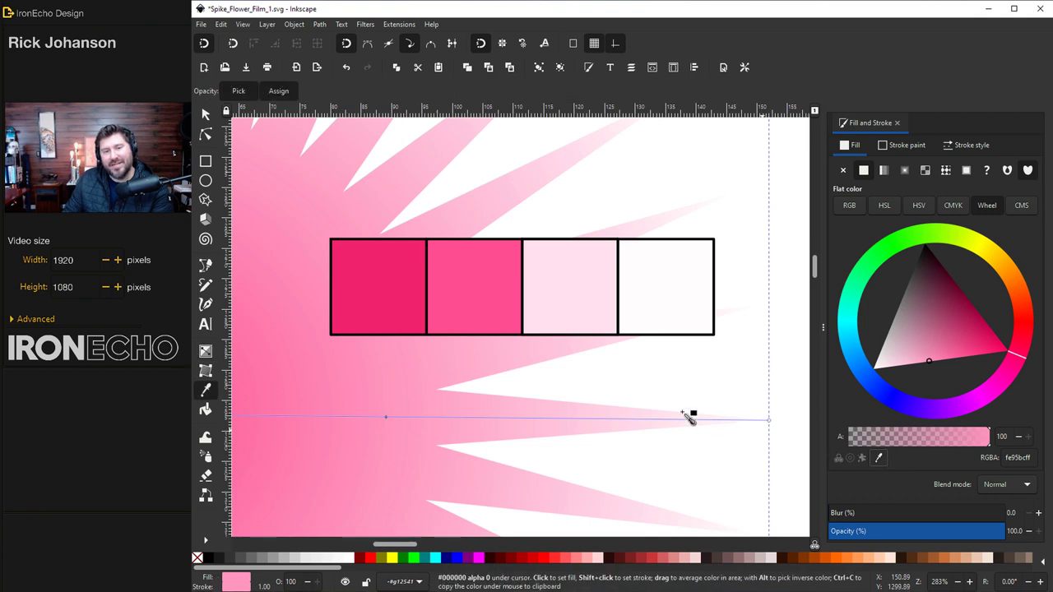
left_click(477, 301)
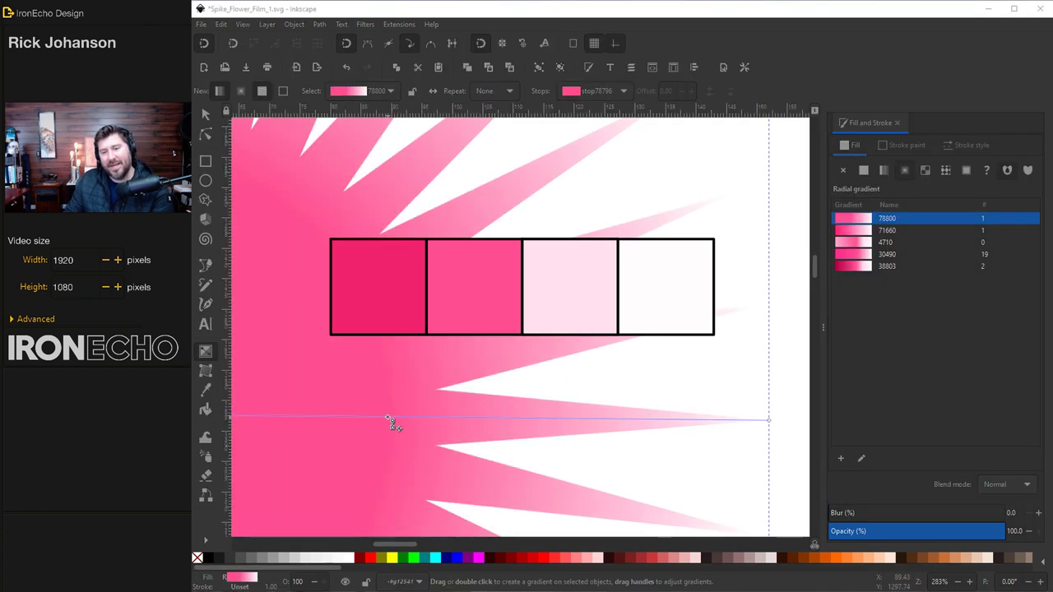
left_click_drag(386, 420, 360, 421)
Colour the other selected stops pale pink and nudge the mid stop outward
left_click(520, 419)
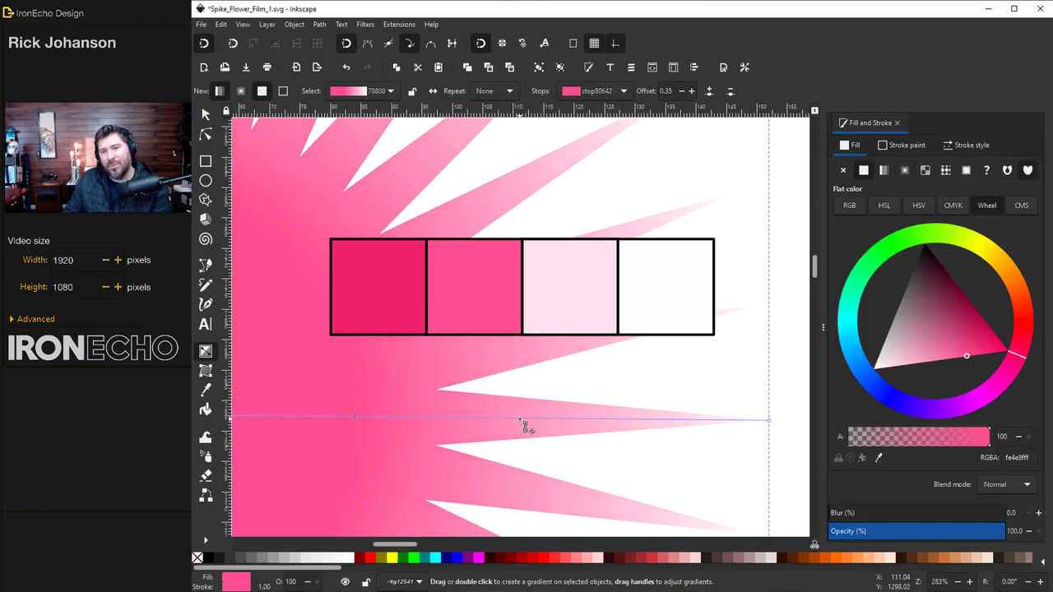
key("ctrl+a")
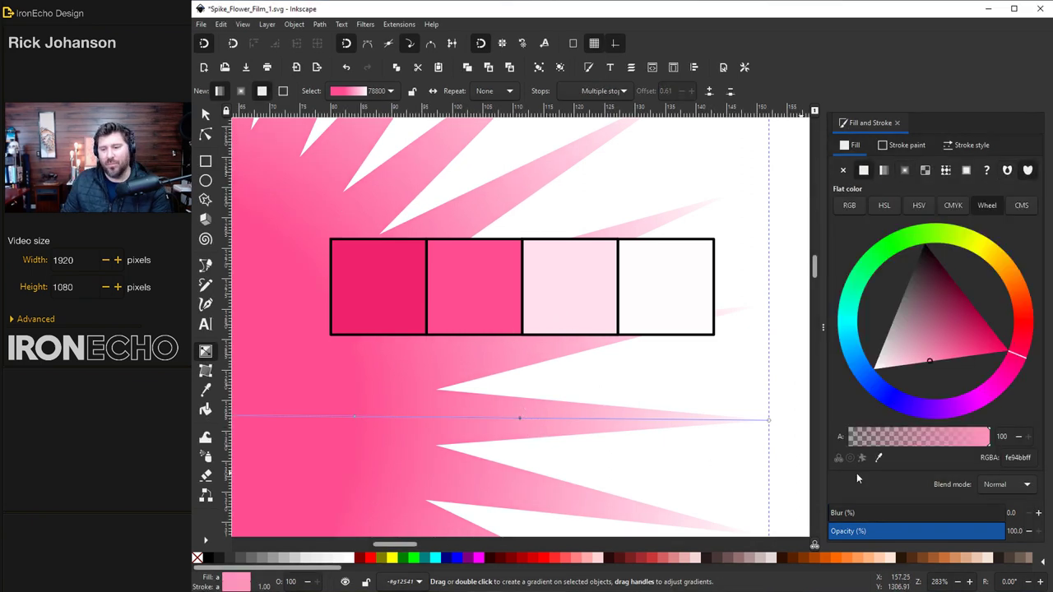
left_click(881, 459)
left_click(599, 311)
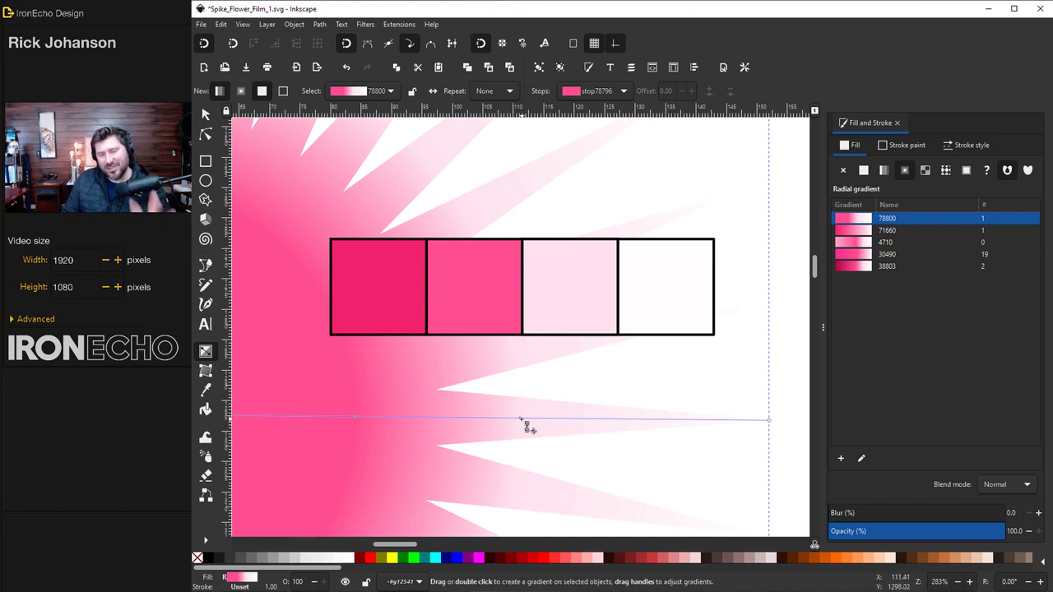
left_click_drag(519, 418, 601, 420)
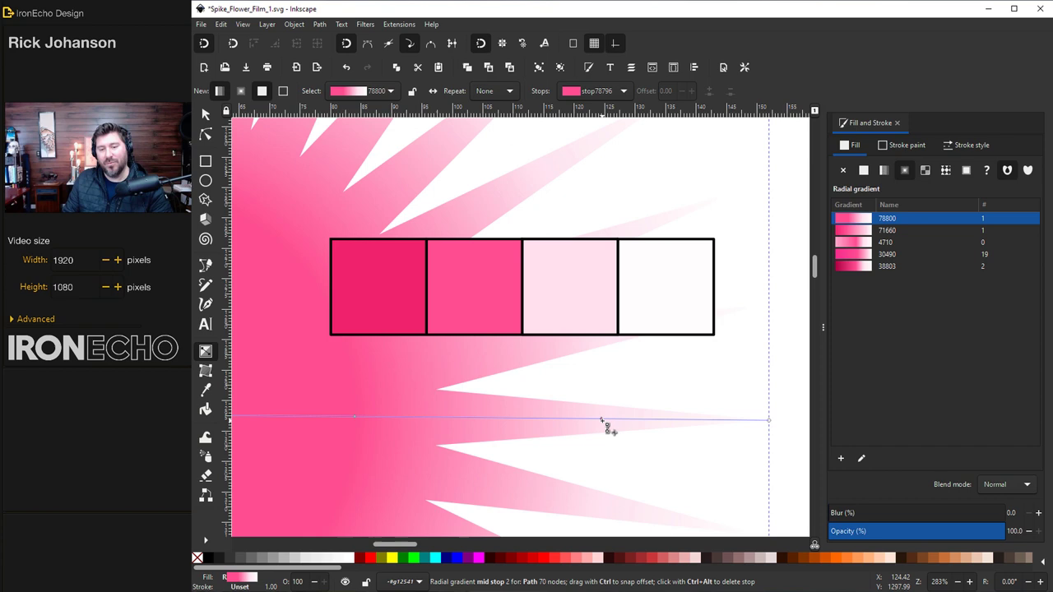
Drag the pink star below the Jitter Nodes heading and select it within its group
key("s")
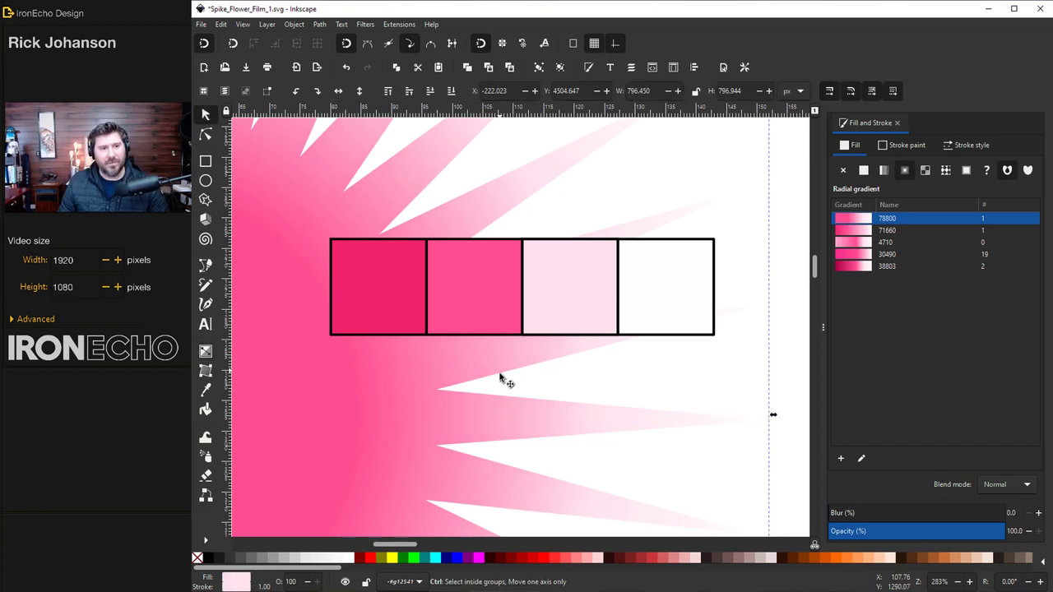
scroll(499, 383, "down", 4)
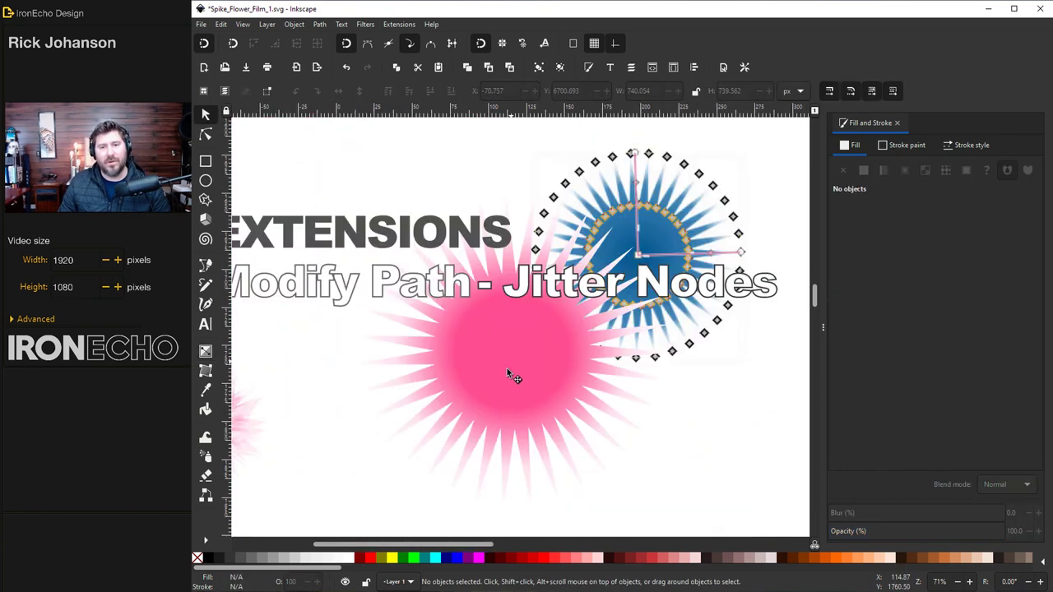
left_click_drag(510, 371, 477, 493)
scroll(477, 494, "left", 1)
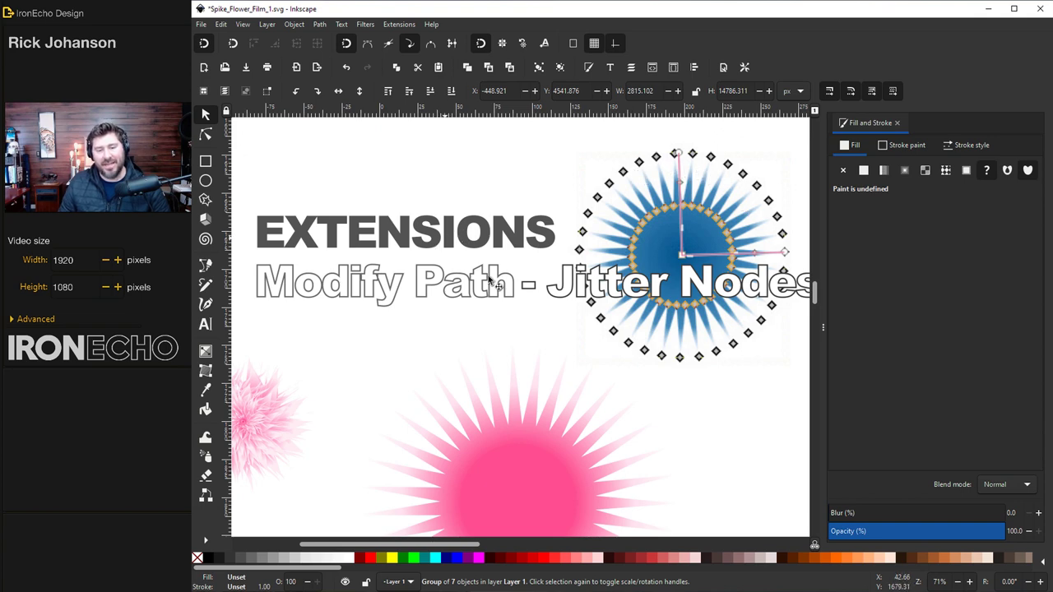
left_click(501, 531, "ctrl")
scroll(695, 318, "down", 2)
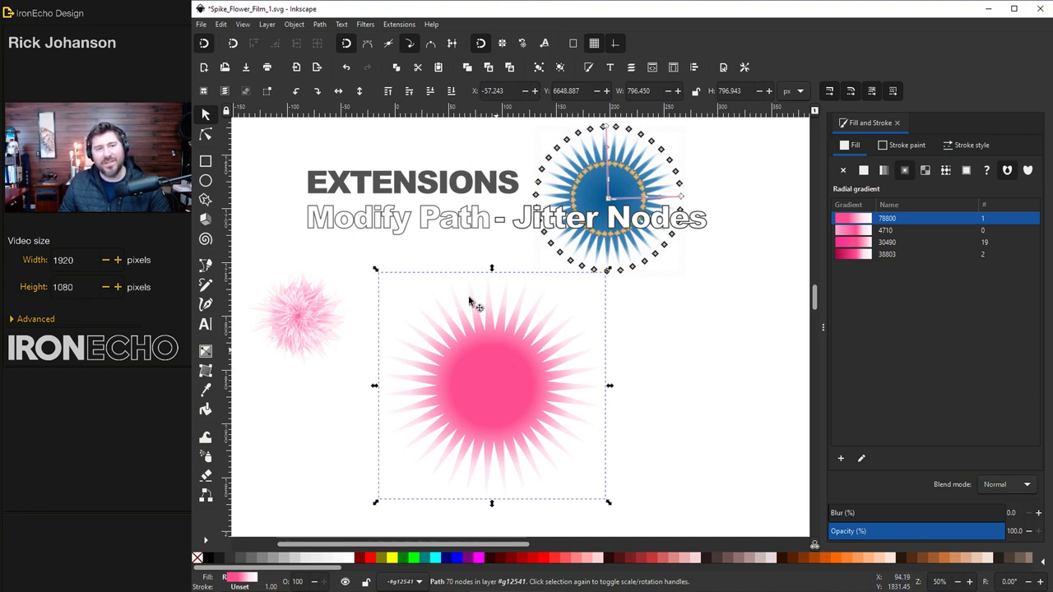
Convert the star to a path with Object to Path and show its nodes
left_click(321, 26)
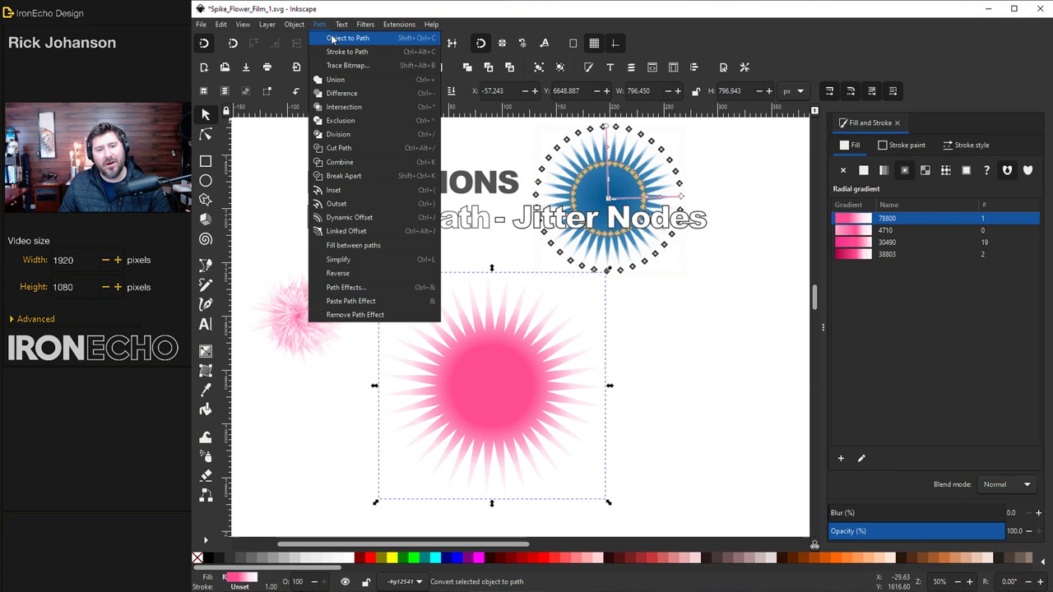
left_click(330, 38)
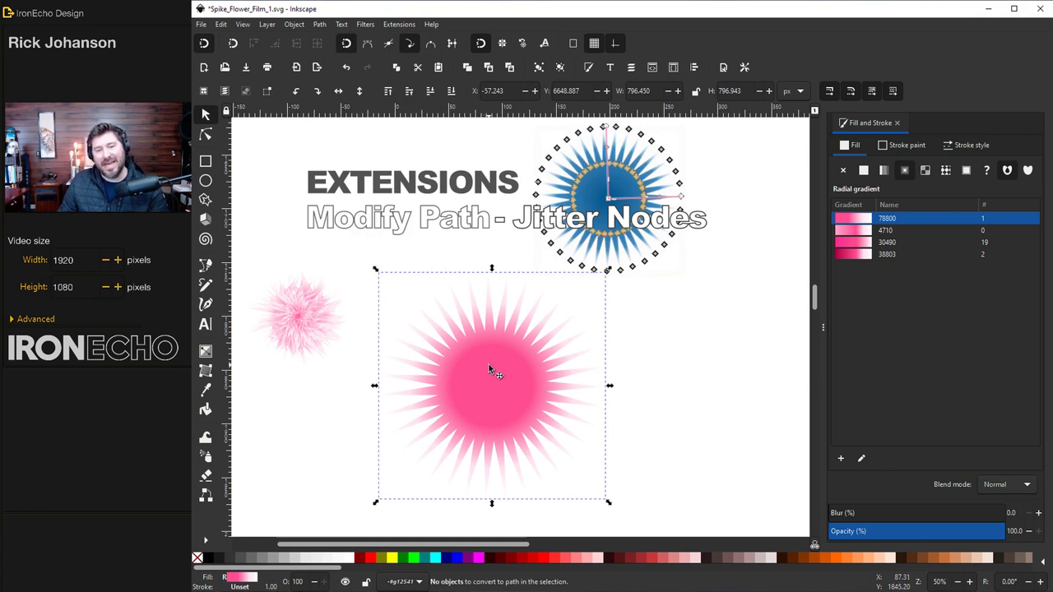
key("n")
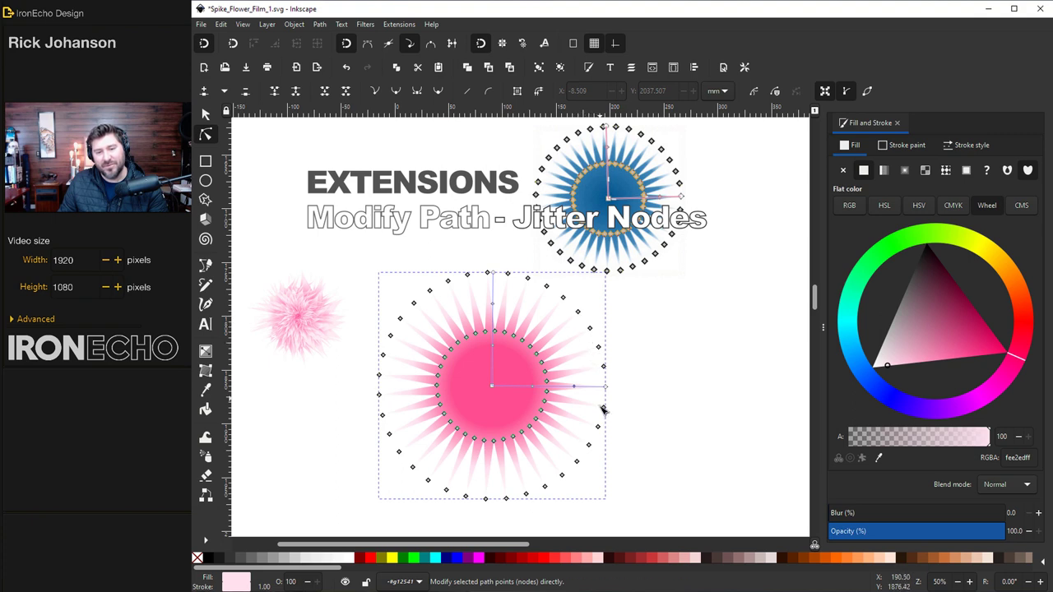
Open the Extensions > Modify Path > Jitter nodes settings
left_click(399, 24)
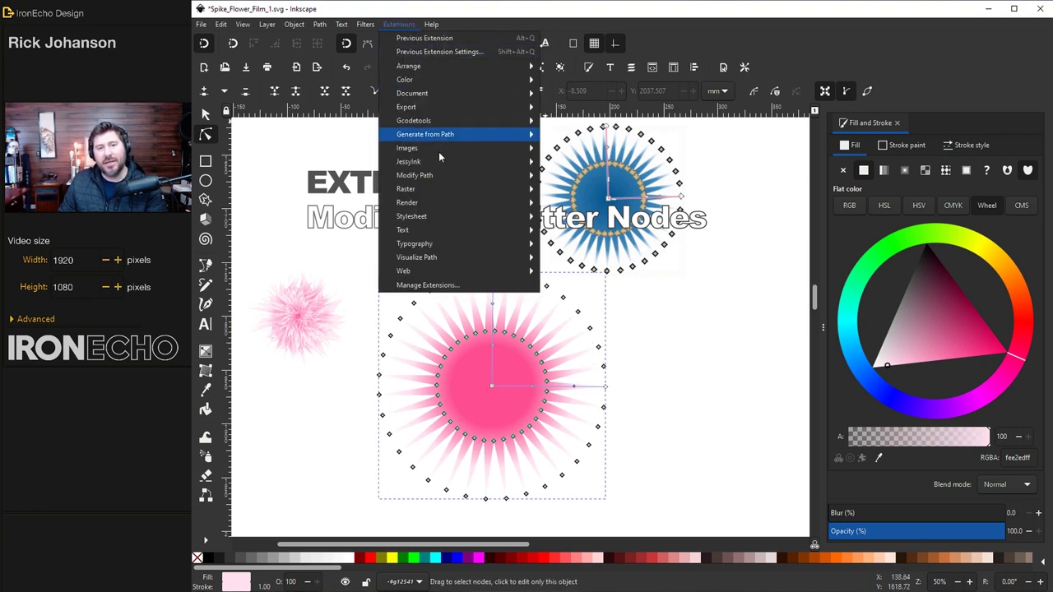
mouse_move(439, 175)
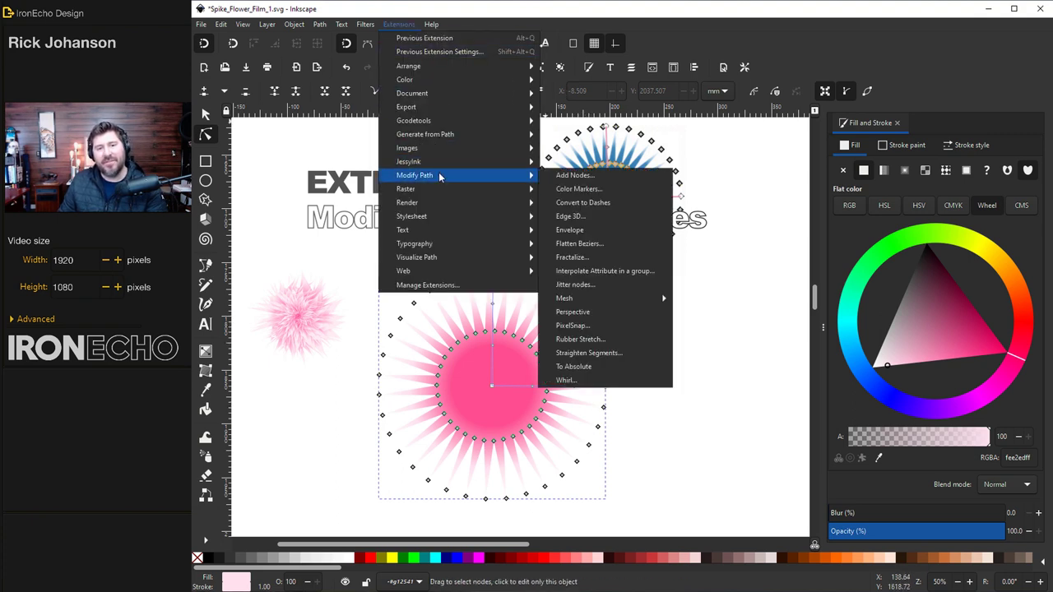
left_click(580, 286)
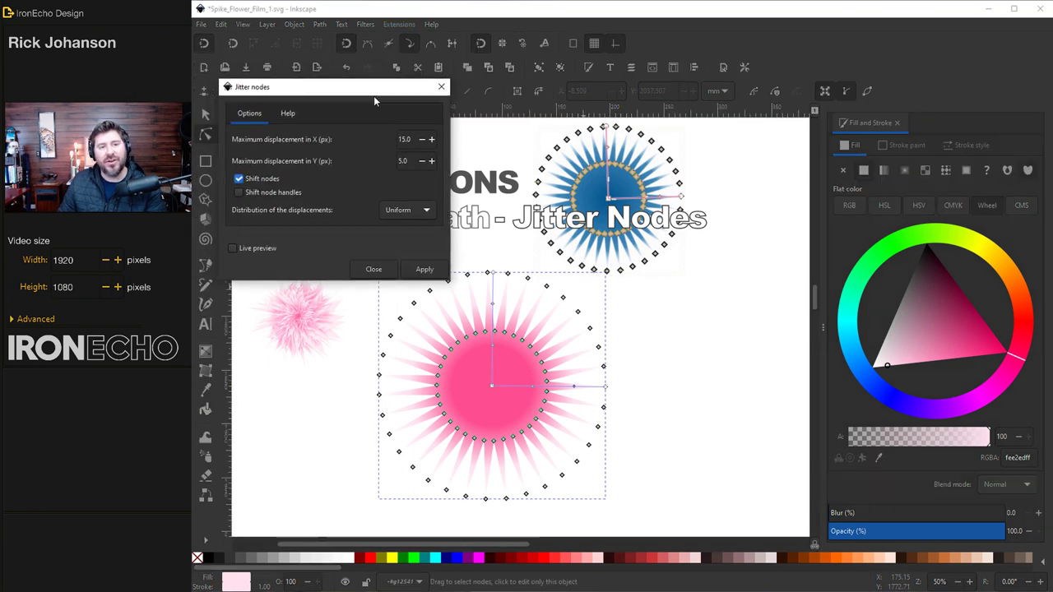
Jitter the star's nodes by 15 px X and 5 px Y with Uniform distribution, previewed and applied
left_click_drag(321, 104, 717, 124)
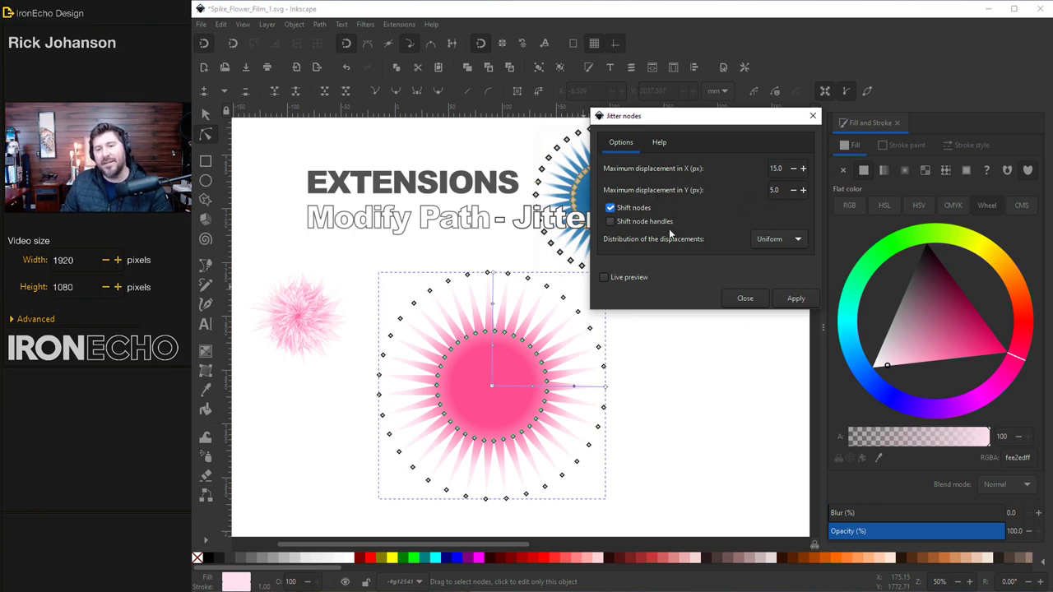
left_click(773, 239)
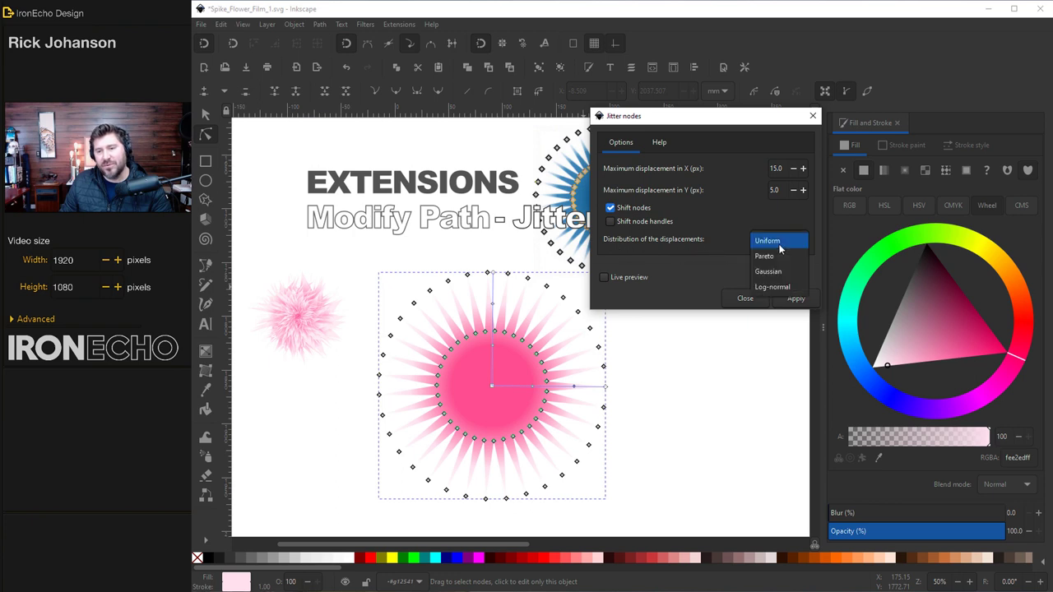
left_click(779, 243)
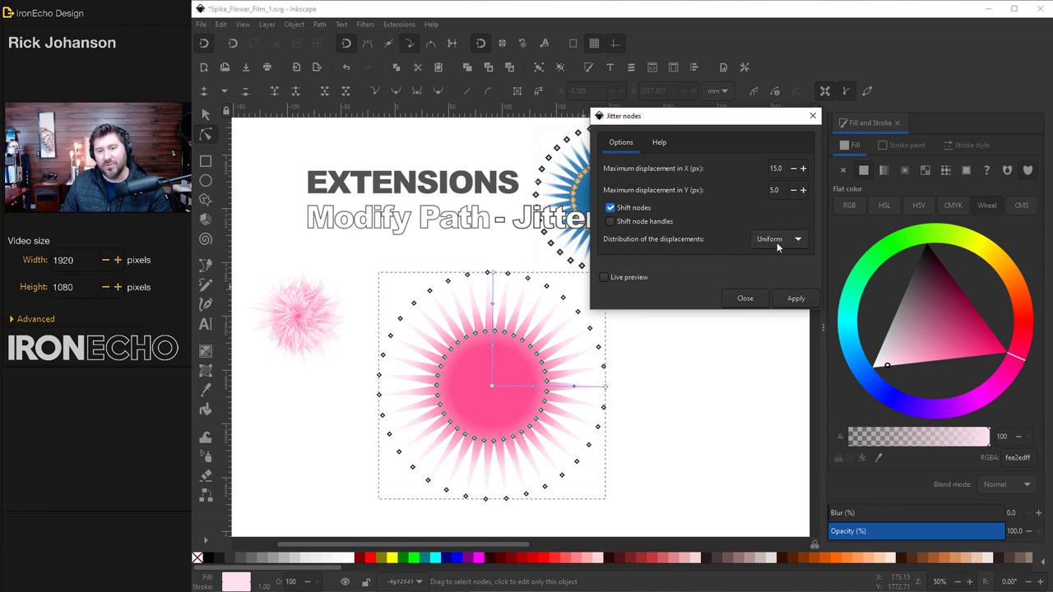
left_click(609, 276)
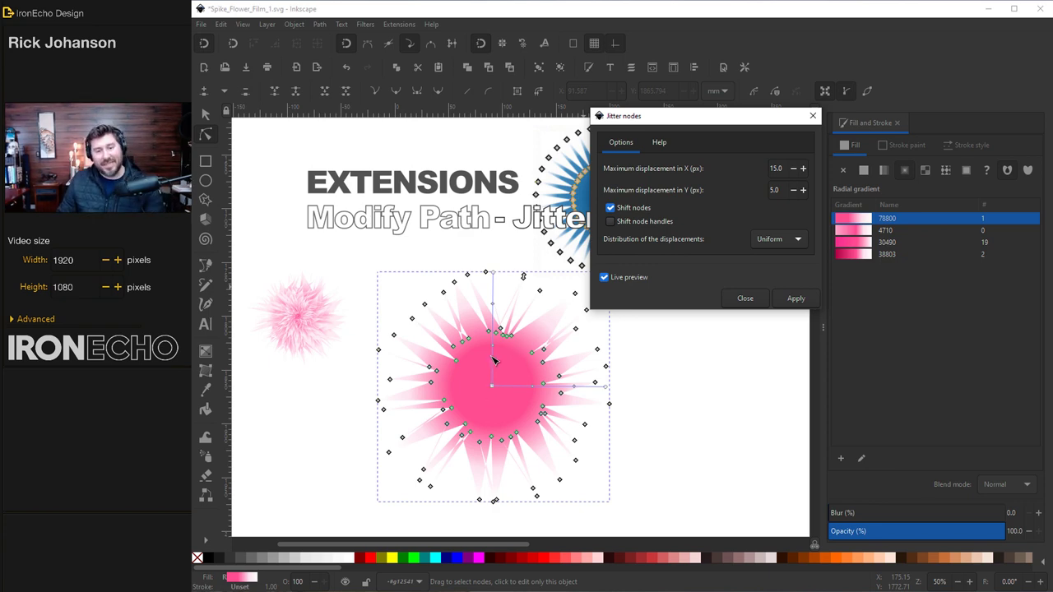
left_click(795, 299)
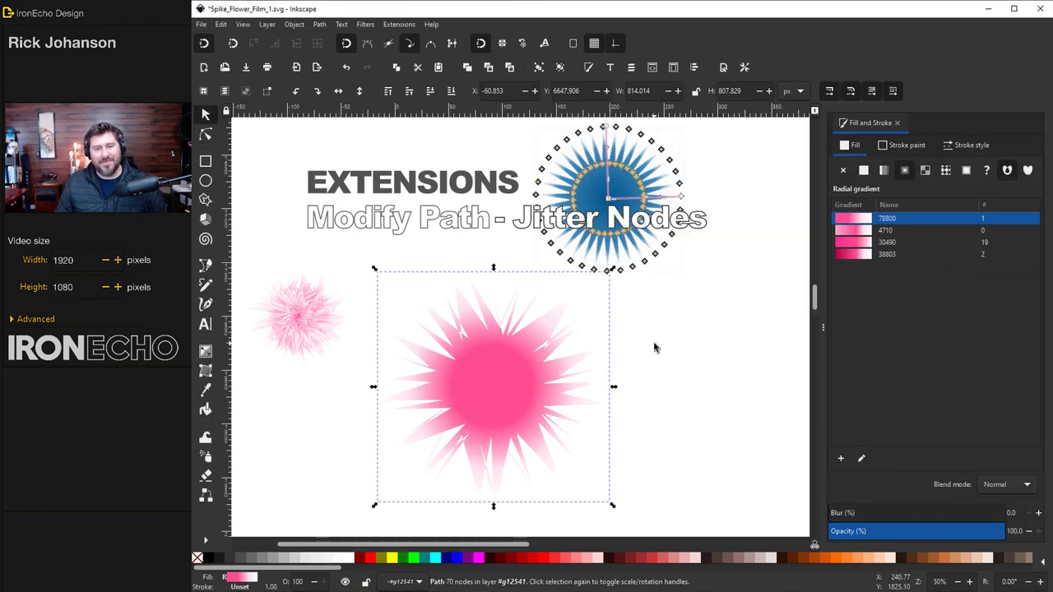
Drag the jittered star down beneath the TILED CLONES SETTINGS notes
scroll(609, 354, "down", 4)
left_click_drag(535, 329, 526, 390)
scroll(518, 321, "down", 3)
left_click_drag(503, 247, 526, 399)
scroll(527, 399, "down", 3)
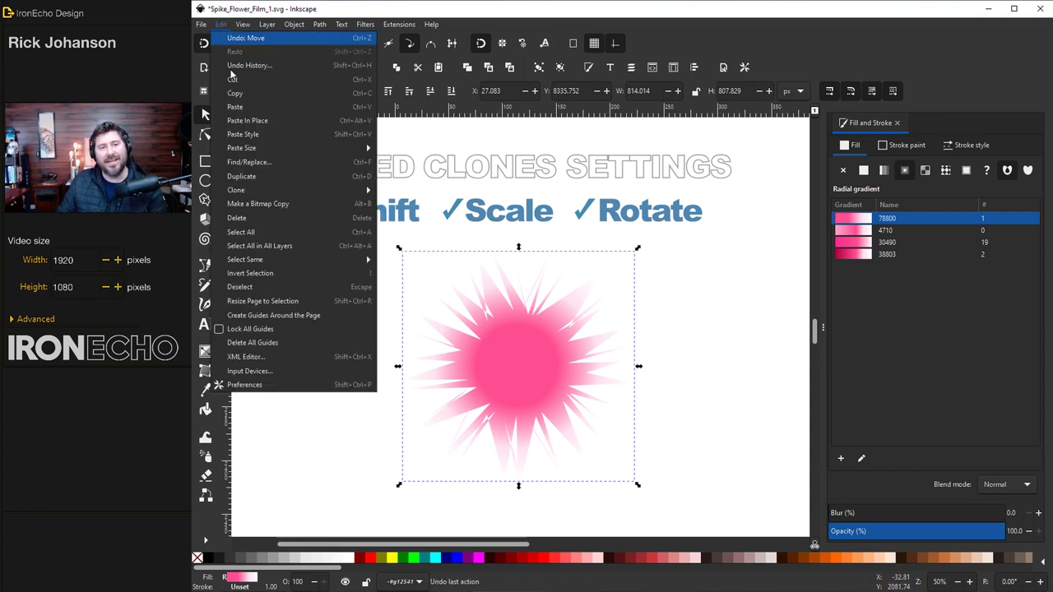
Open the Create Tiled Clones dialog from Edit > Clone
left_click(221, 23)
mouse_move(236, 191)
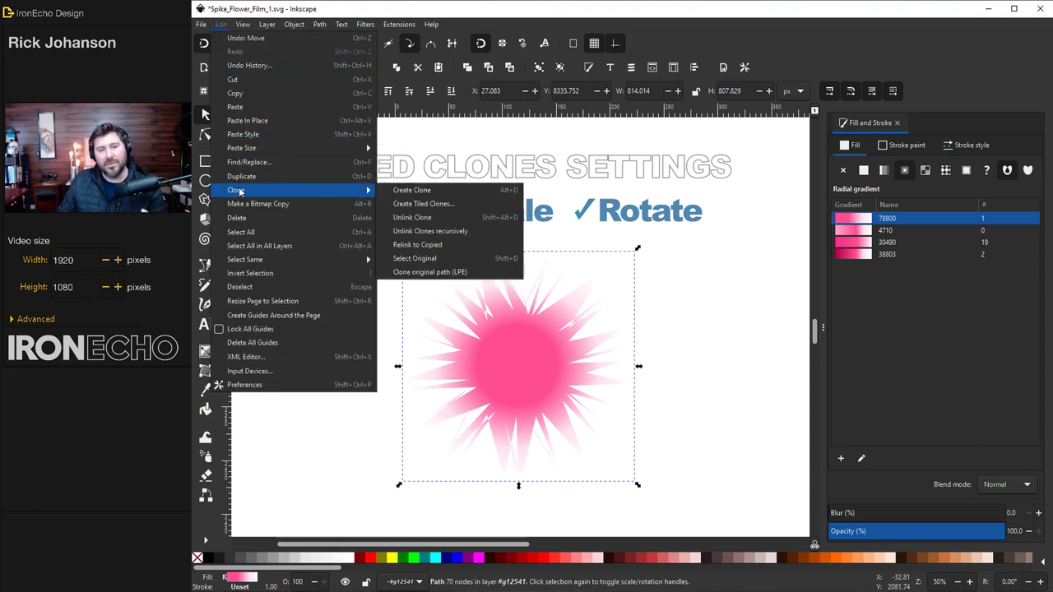
left_click(412, 204)
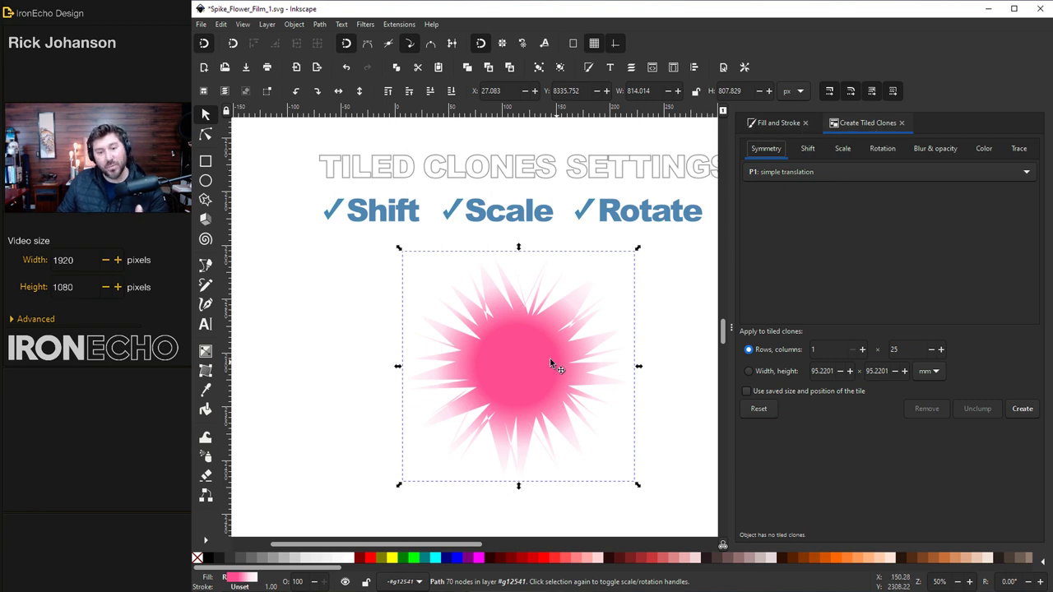
Show the Shift settings and select the hexagon as the tile to clone
scroll(541, 360, "down", 5)
scroll(540, 360, "down", 2)
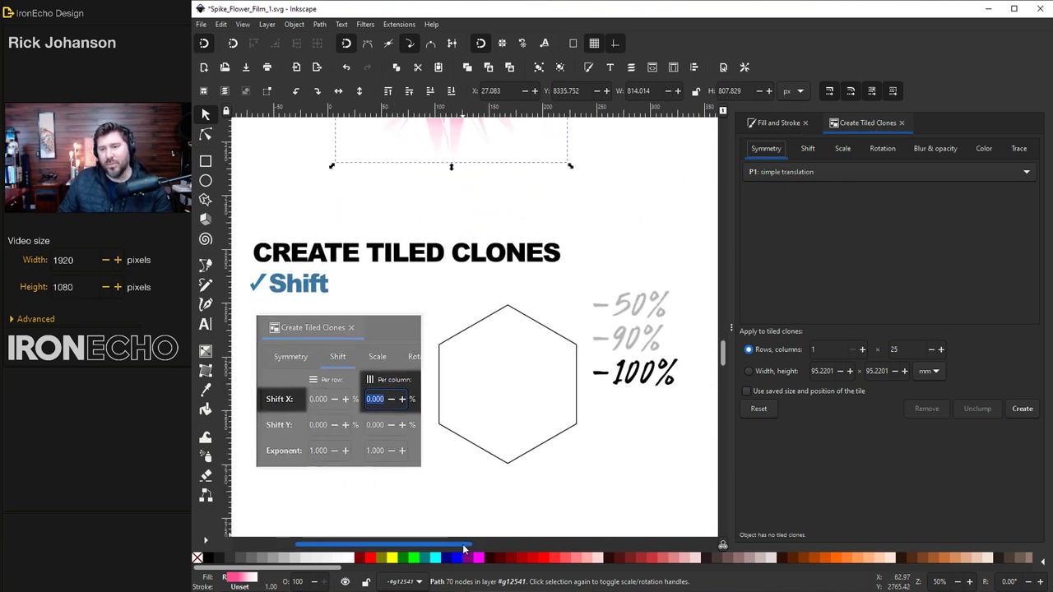
scroll(540, 360, "right", 1)
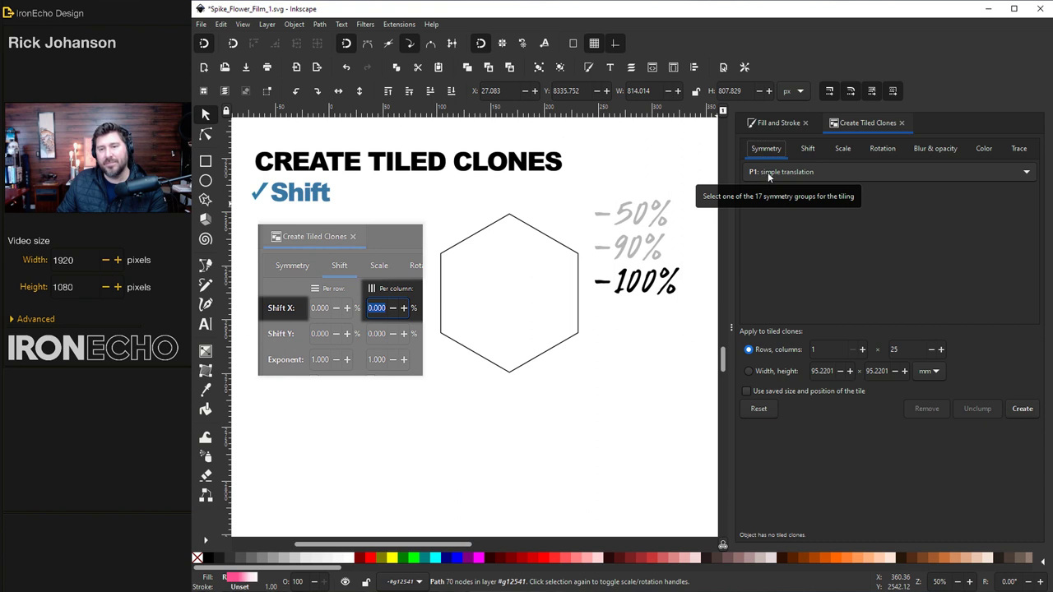
left_click(806, 150)
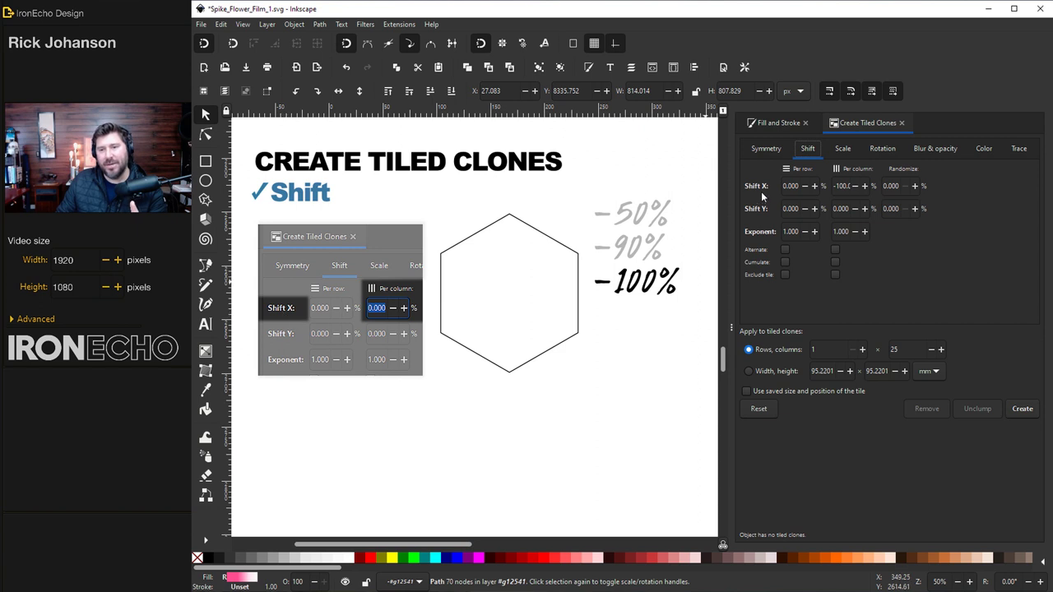
left_click(472, 245)
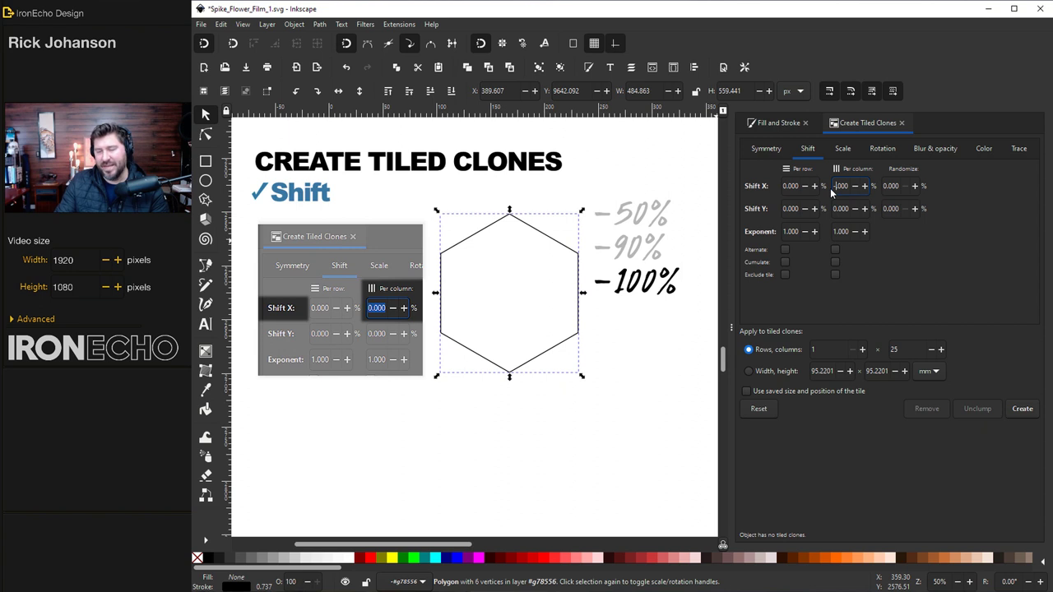
Set 2 columns with 0% per-column Shift X, then create and remove a test clone
key("BackSpace")
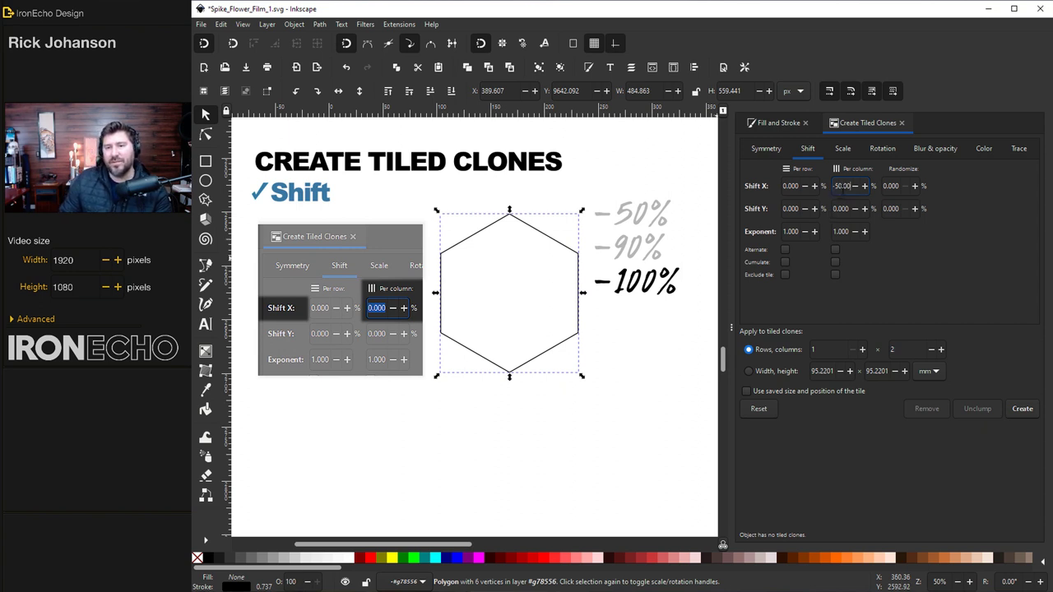
key("Return")
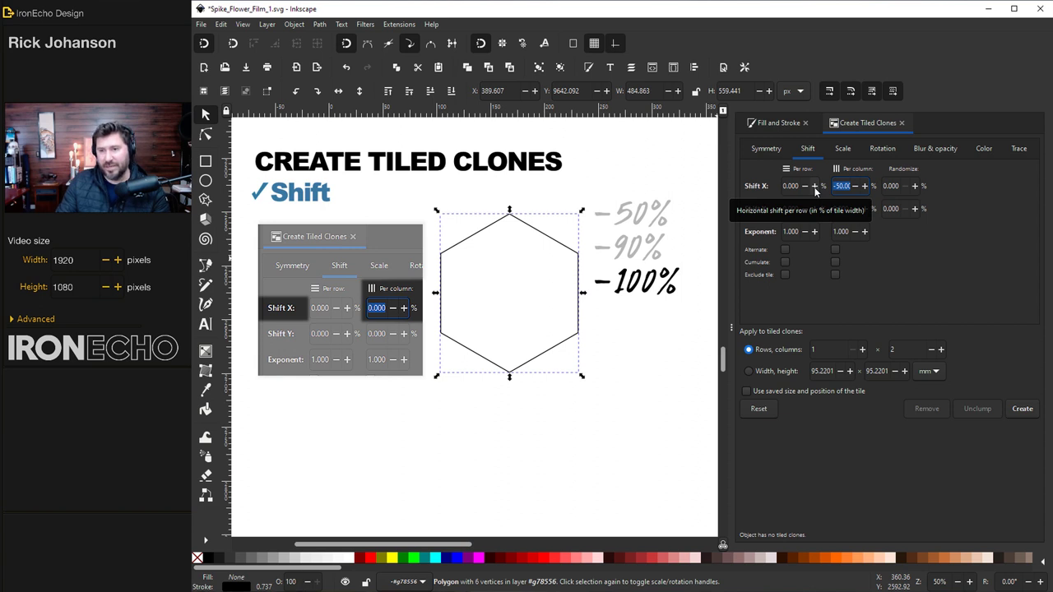
type("0")
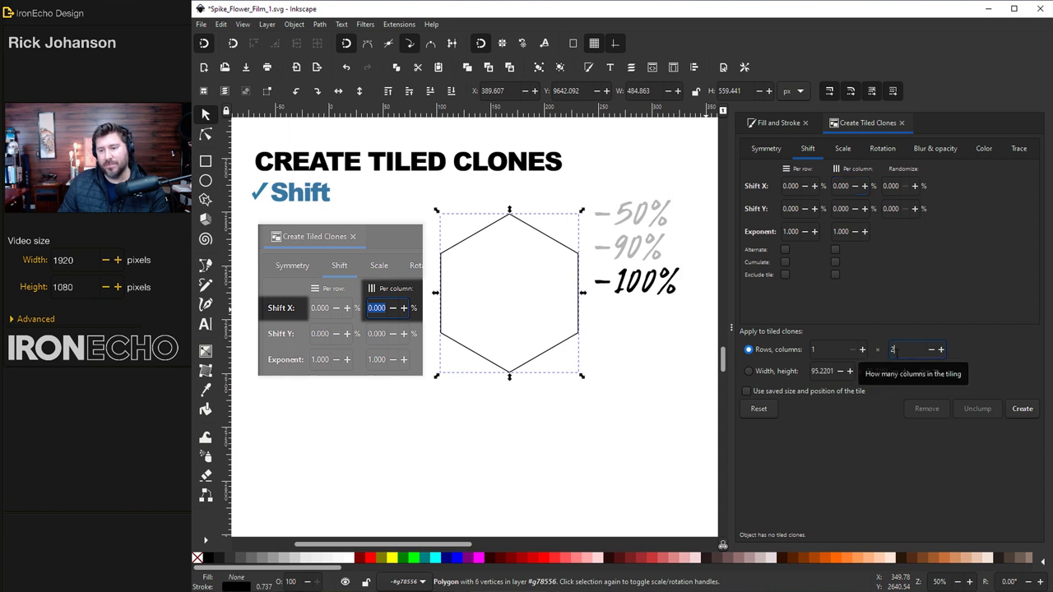
left_click(888, 352)
left_click(1021, 409)
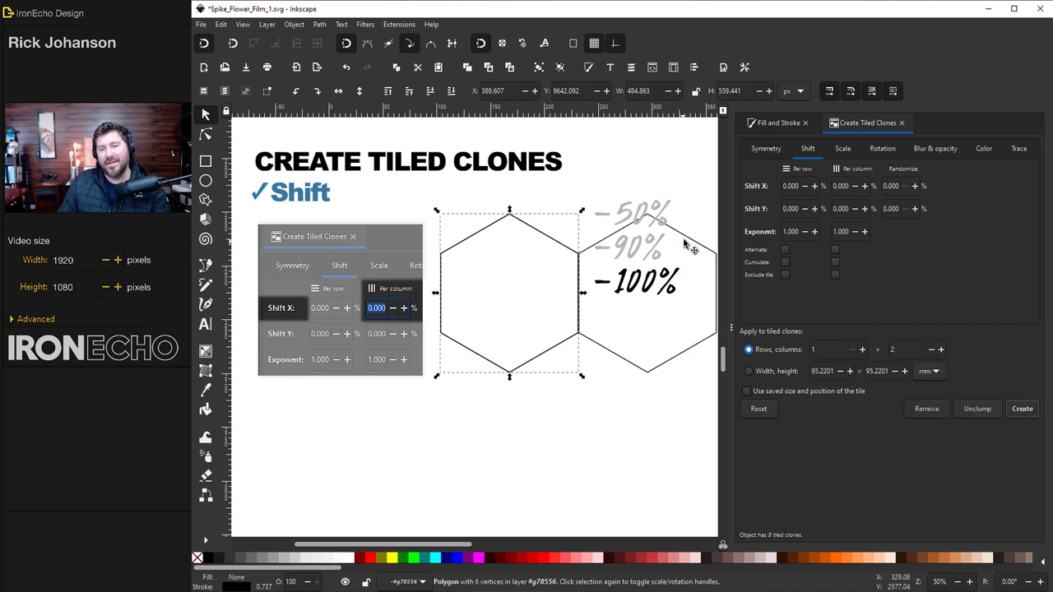
left_click(927, 409)
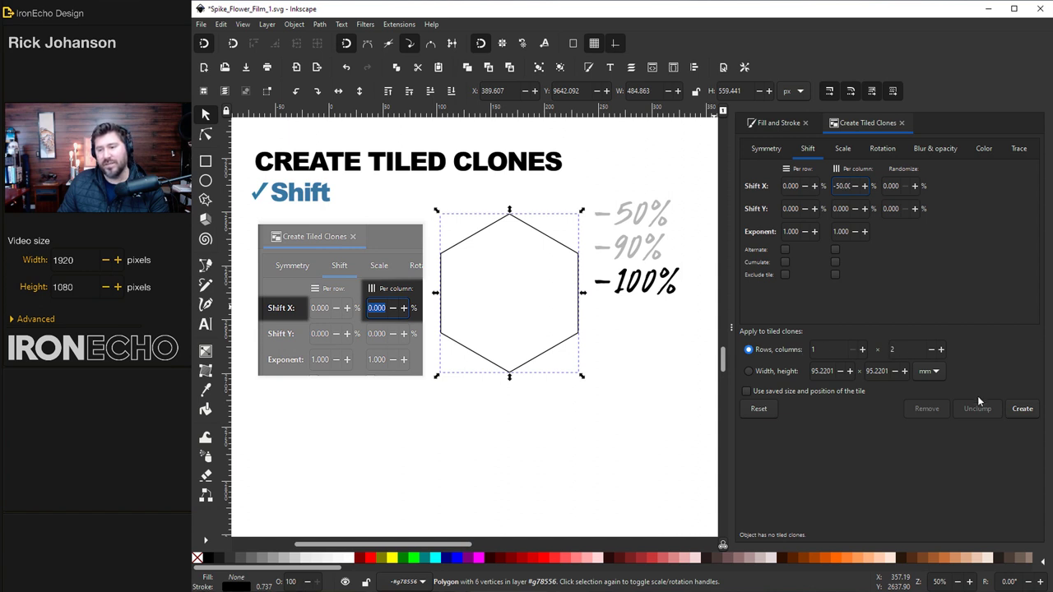
Create a clone with -100% per-column Shift X, then drag the hexagon off its clone to show both
left_click(1021, 409)
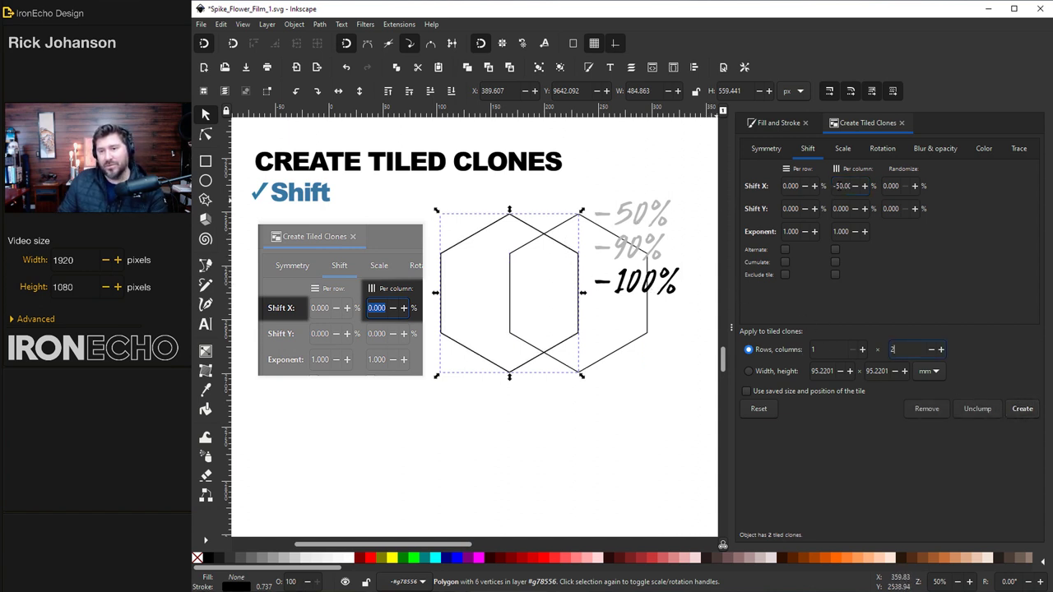
left_click(837, 186)
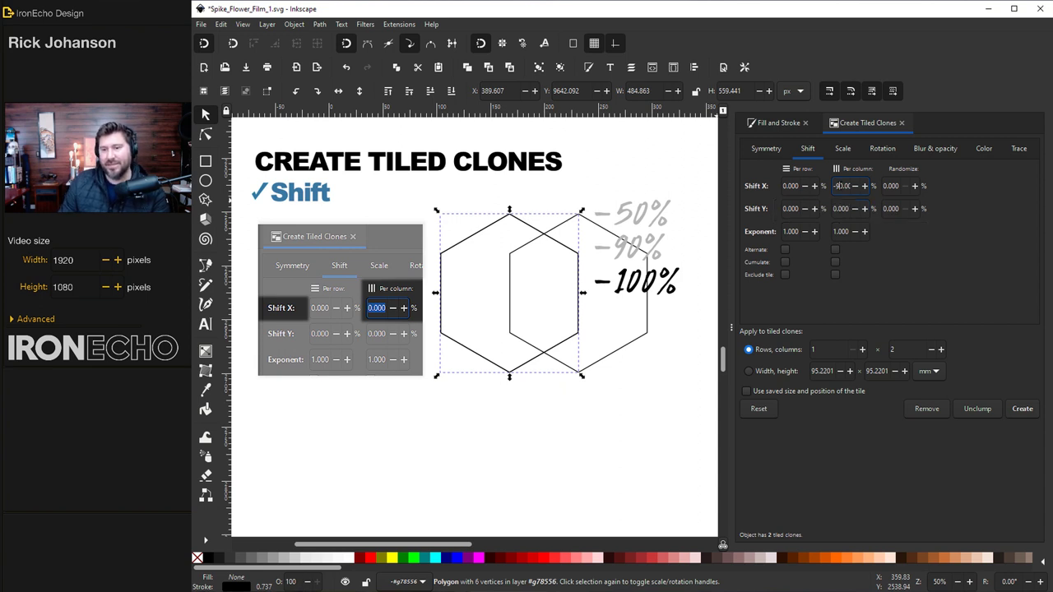
key("Return")
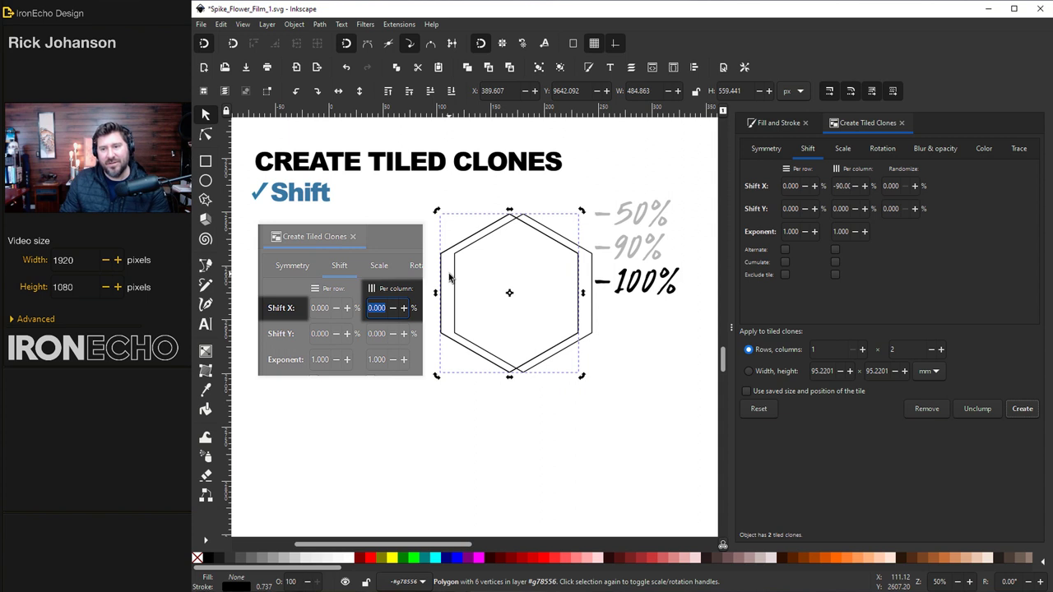
scroll(827, 186, "down", 10)
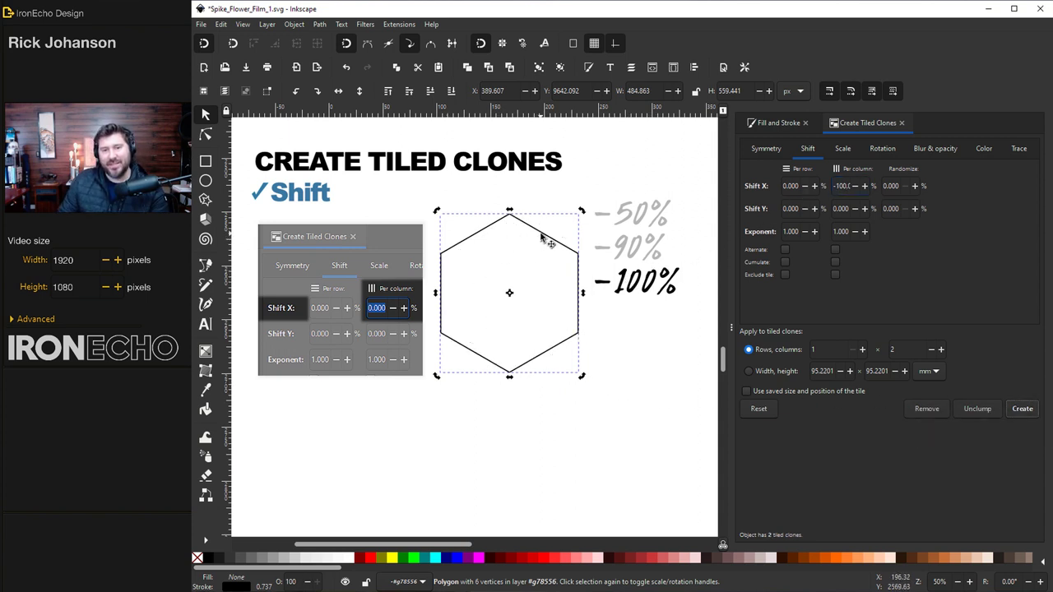
left_click_drag(543, 238, 557, 250)
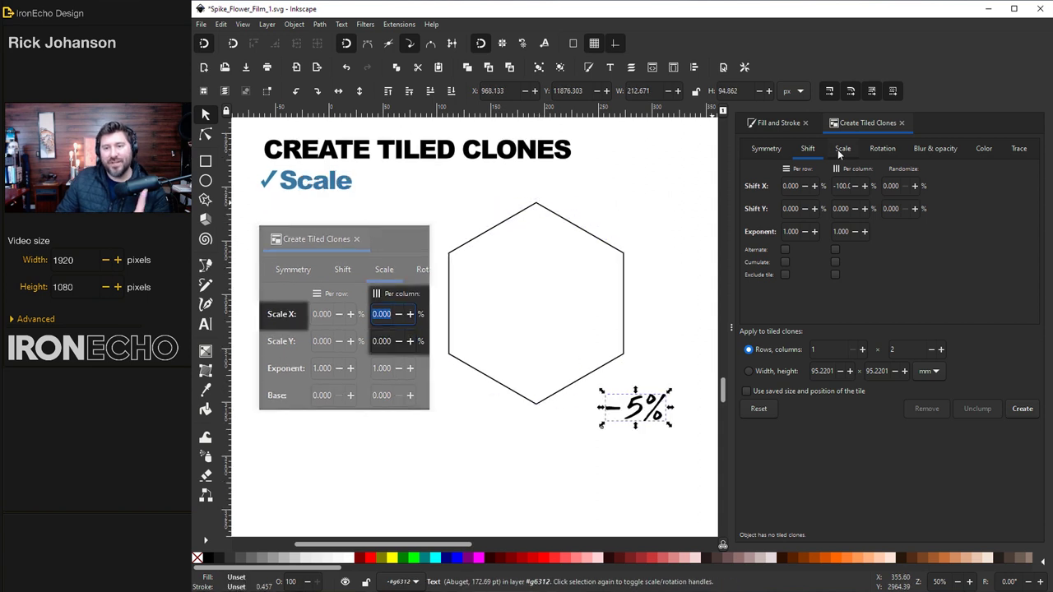
With the hexagon selected, set per-column Scale X and Y to -5%
left_click(843, 150)
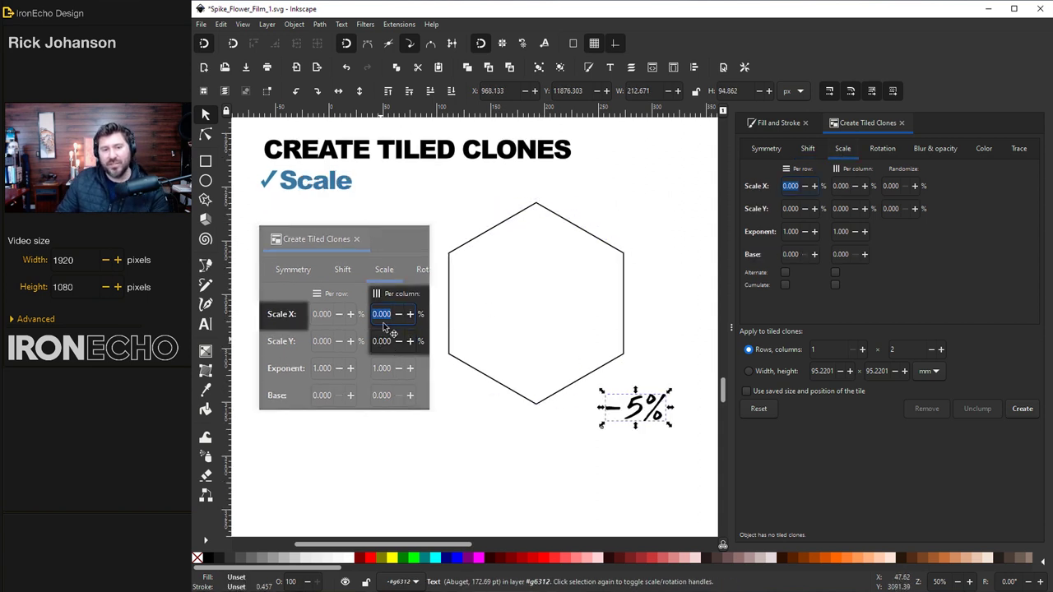
key("Escape")
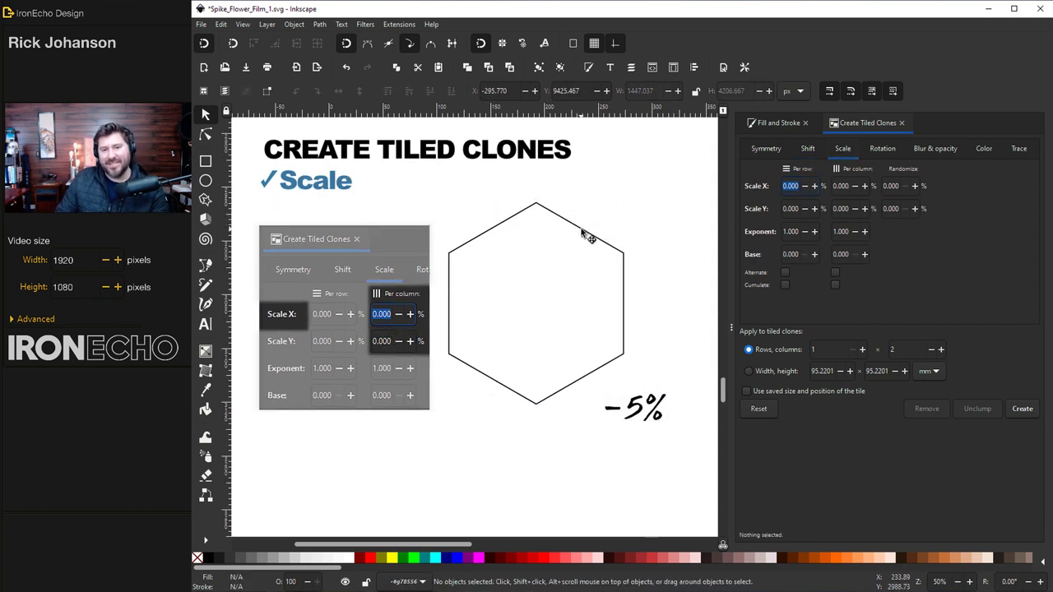
left_click(585, 231)
scroll(847, 186, "down", 5)
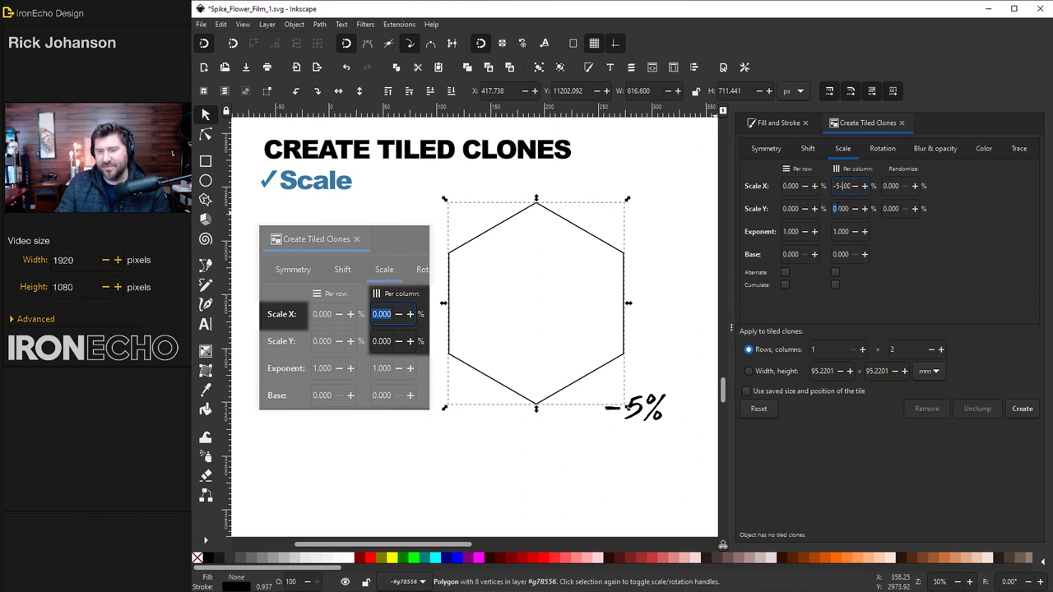
type("-5")
key("Return")
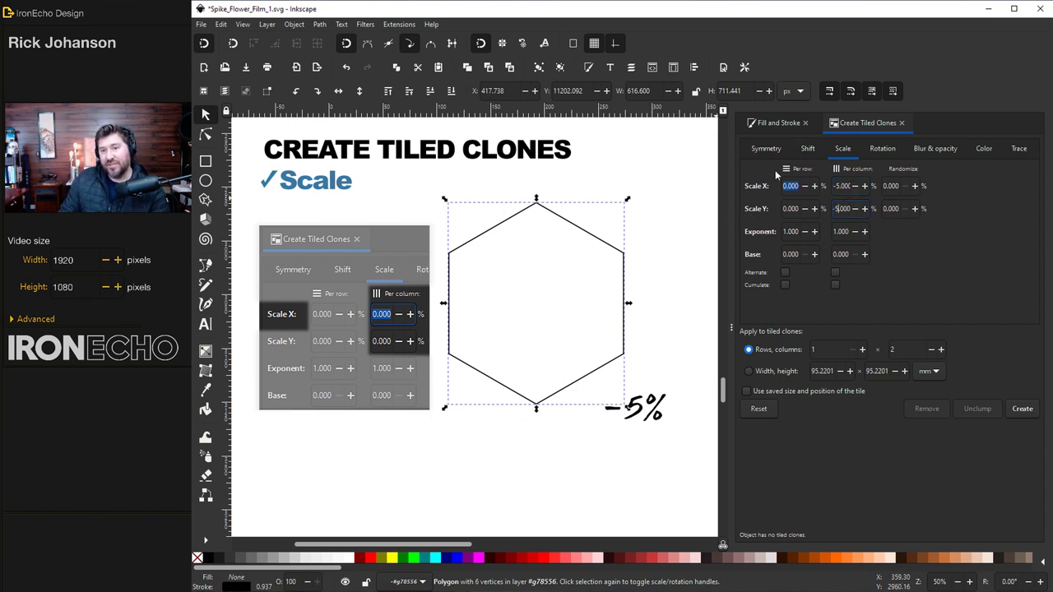
left_click(808, 150)
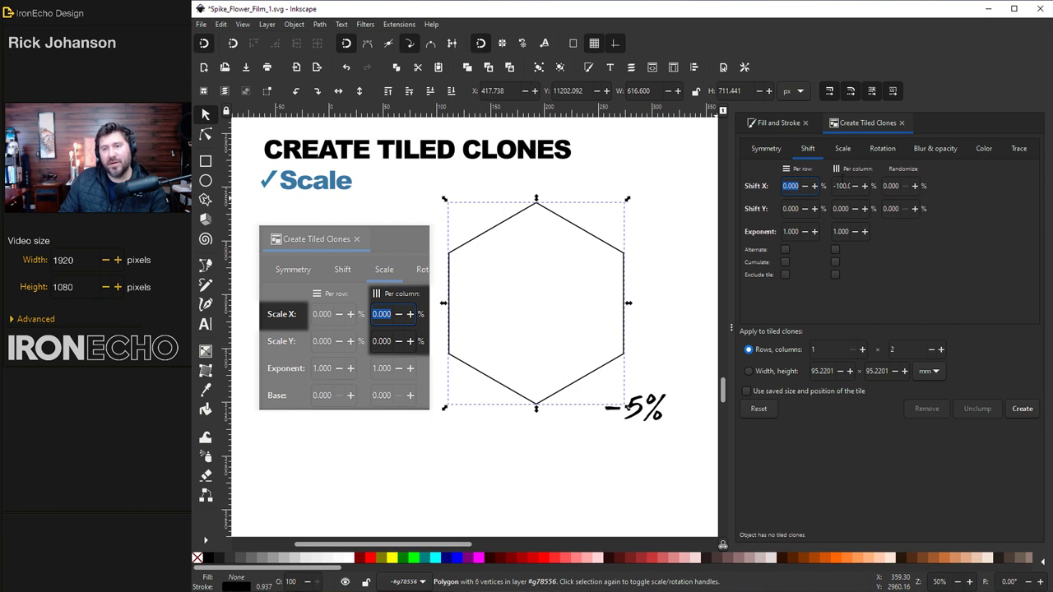
left_click(844, 151)
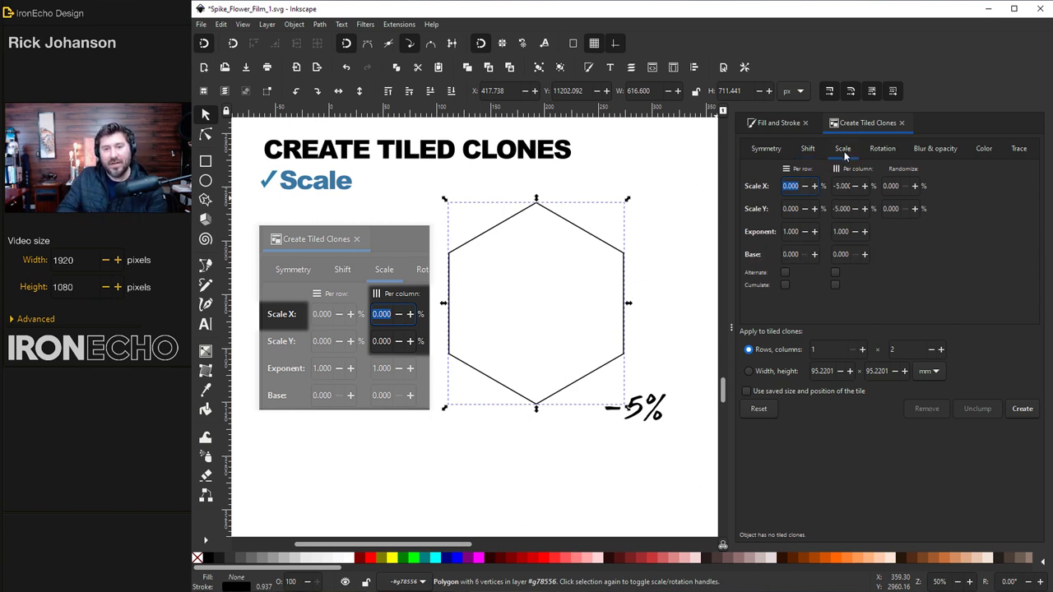
Test the 5%-smaller clones, then create and remove 25 columns of nested shrinking hexagons
left_click(1023, 409)
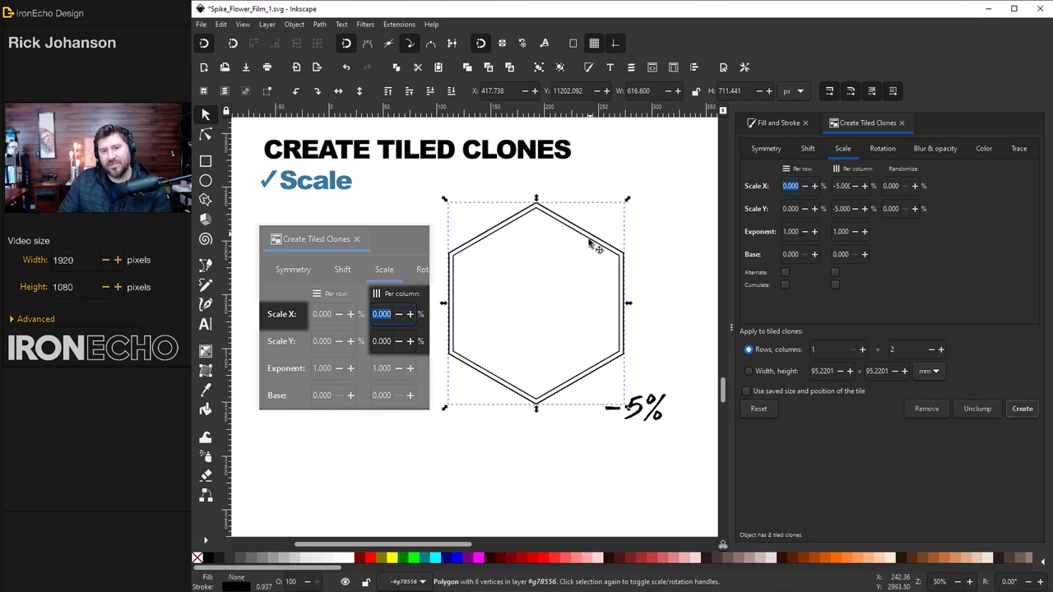
left_click(925, 409)
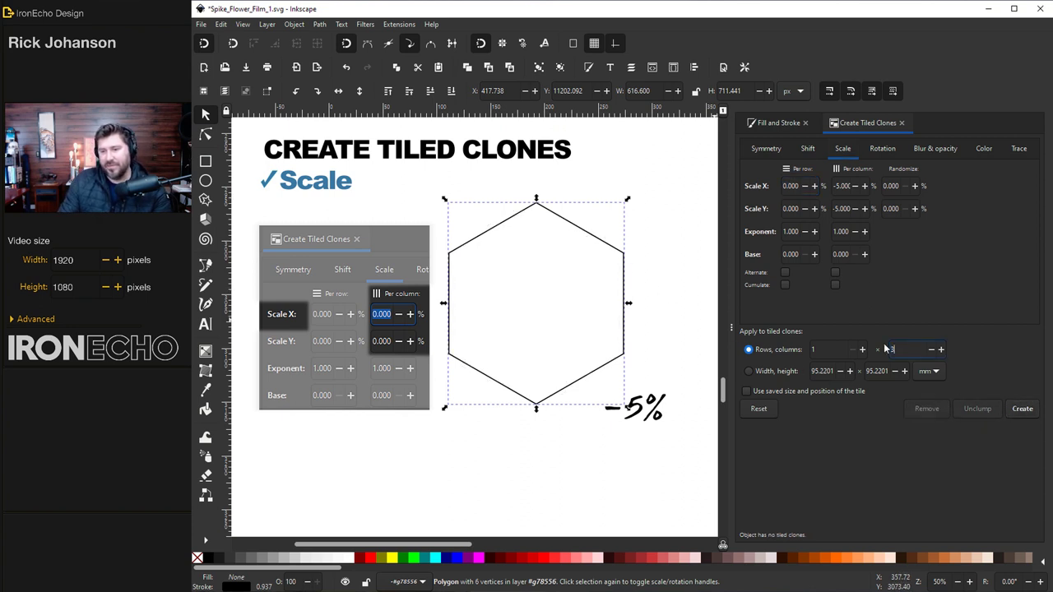
left_click(1022, 409)
key("BackSpace")
type("25")
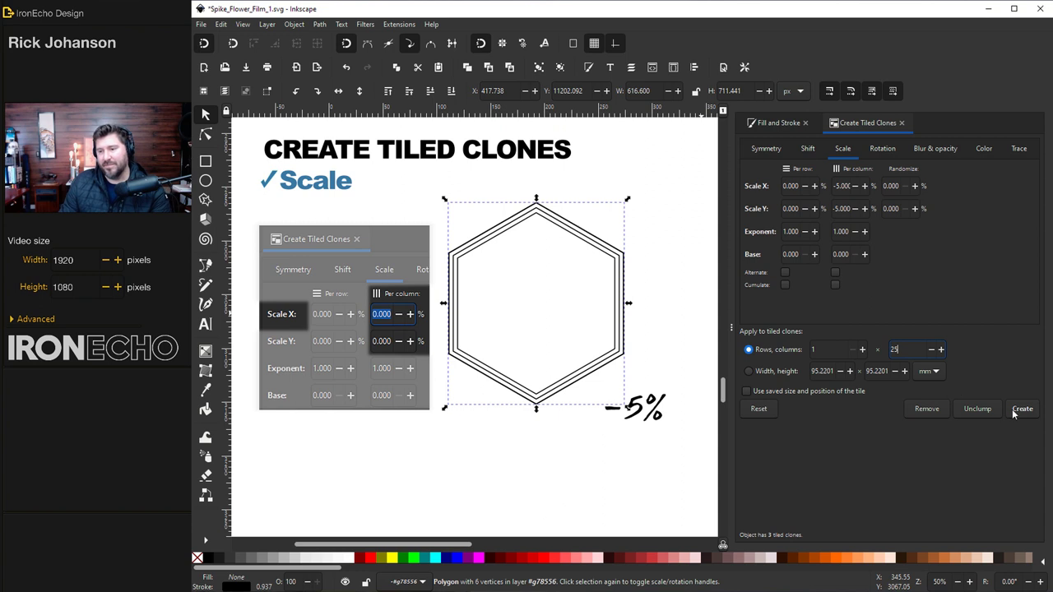
left_click(1014, 411)
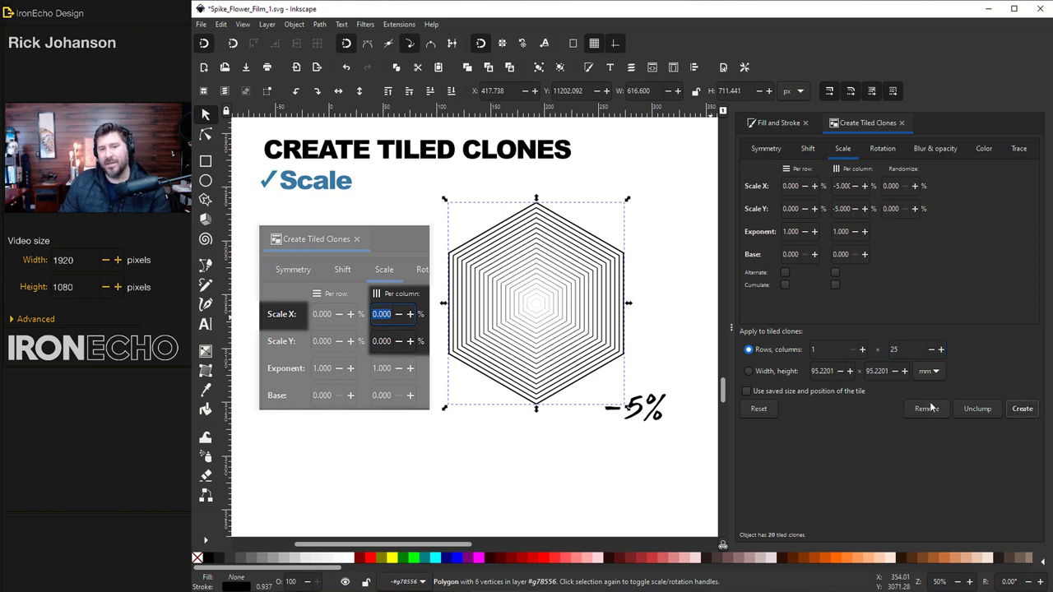
left_click(927, 408)
Set a 5° per-column rotation on the hexagon, then create and remove the spiral test clones
left_click(599, 329)
scroll(574, 239, "up", 1)
scroll(573, 239, "down", 10)
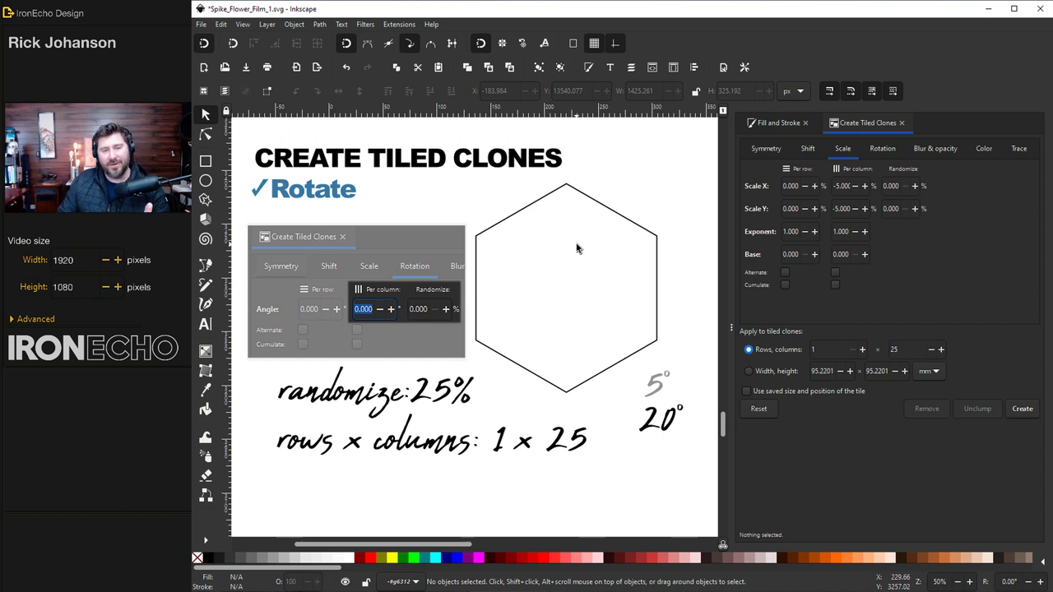
left_click(656, 239)
left_click(876, 150)
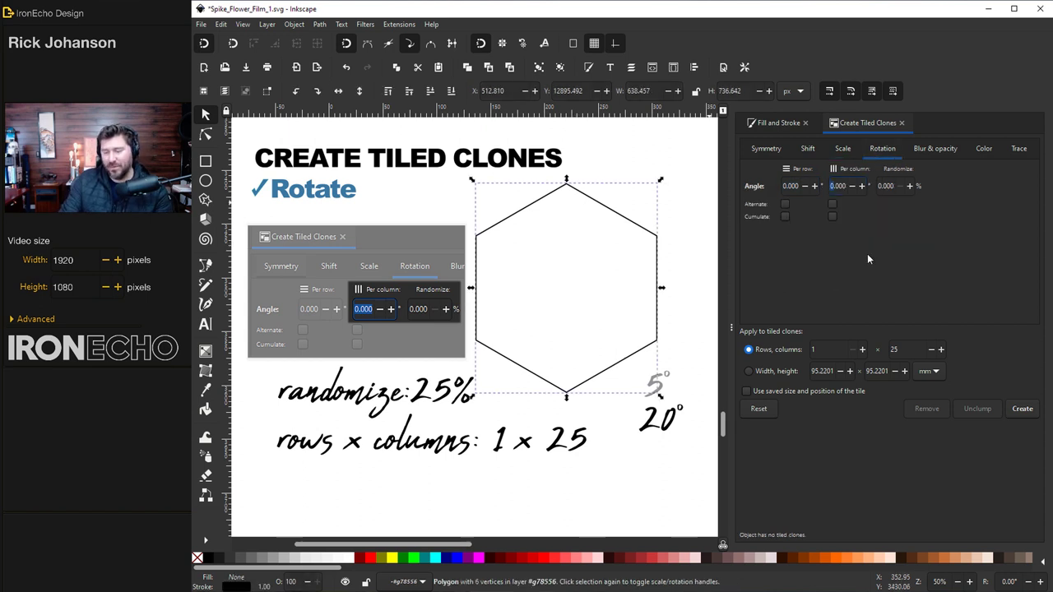
type("5")
key("Return")
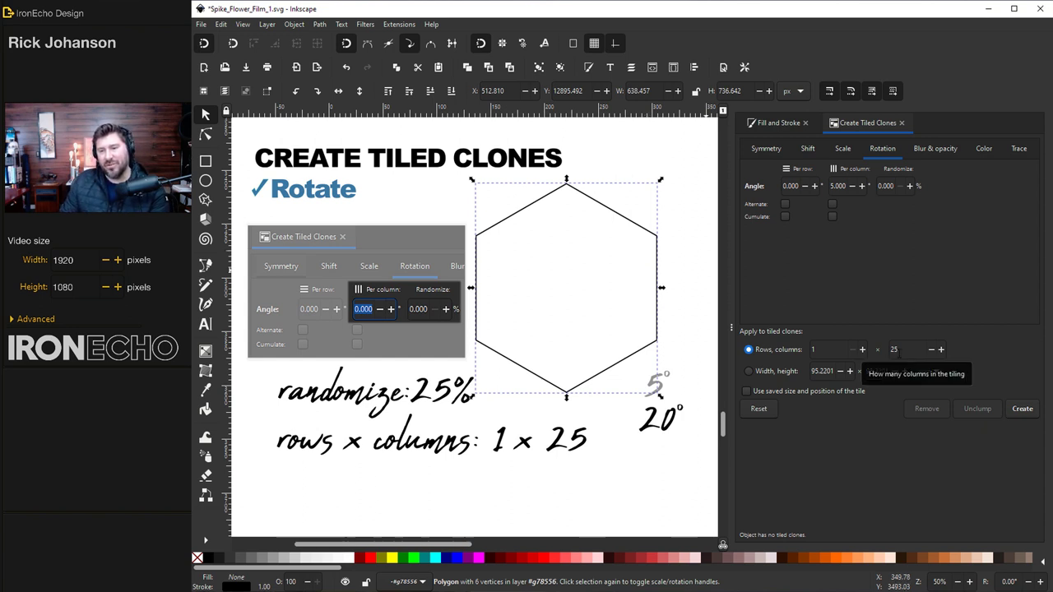
left_click(1022, 409)
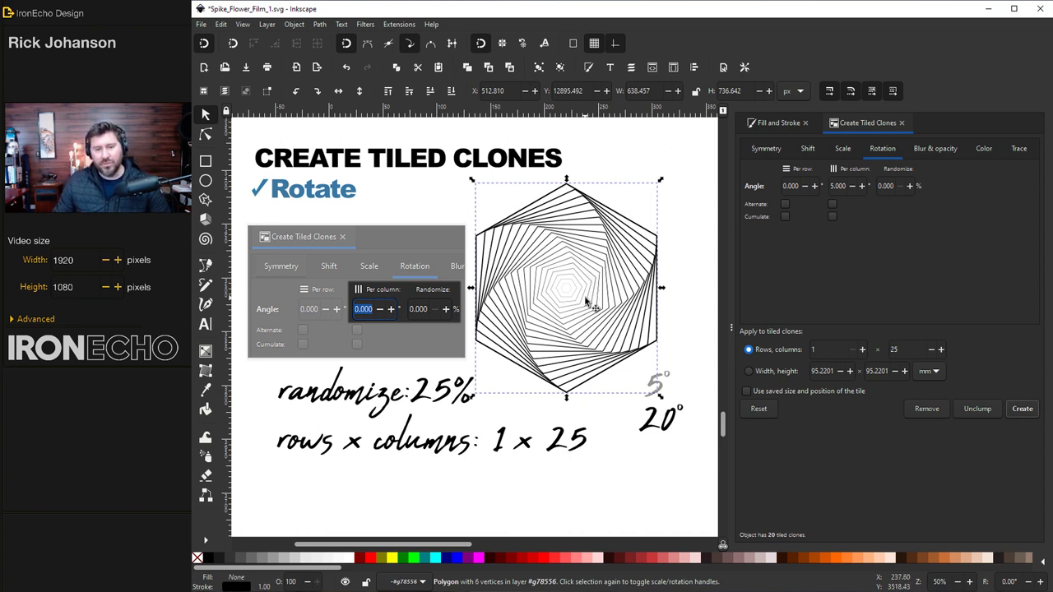
left_click(917, 408)
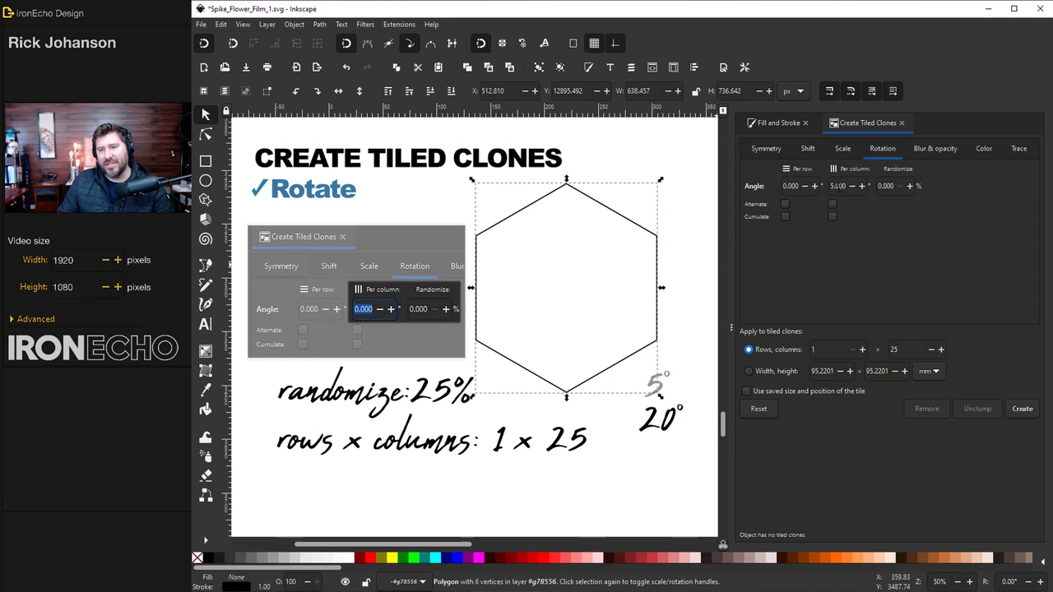
Set the per-column rotation angle to 20° with 25% randomize
type("20")
key("Tab")
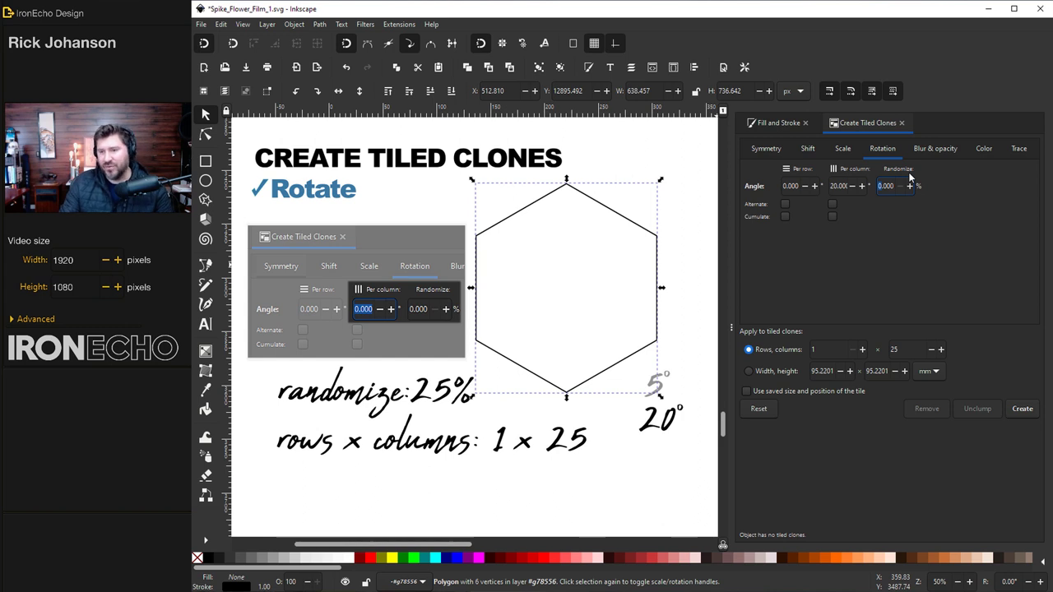
type("25")
key("Return")
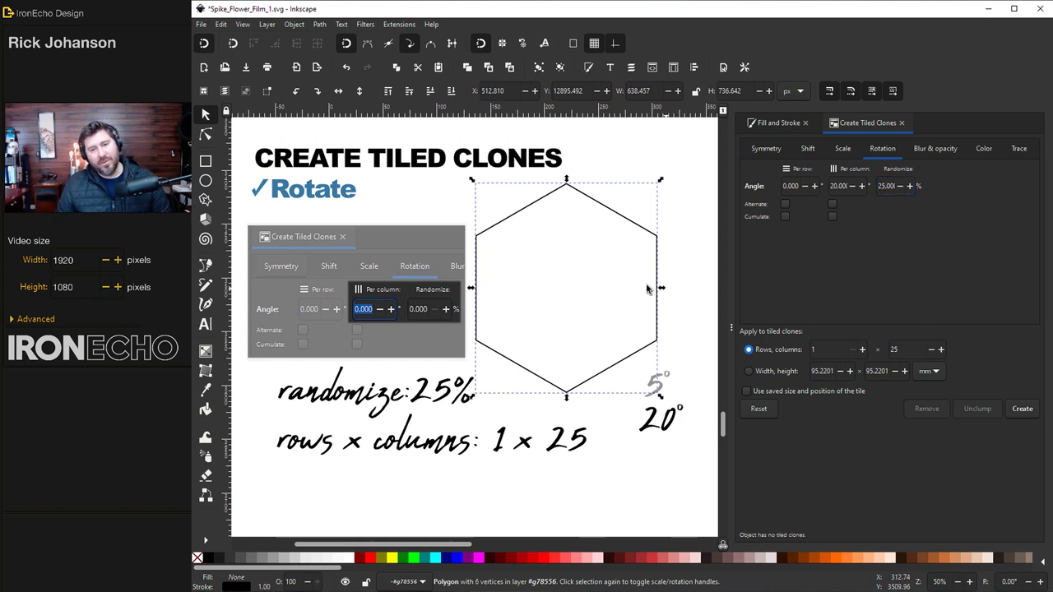
Create the rotated clones, then select the pink star and review its Symmetry, Shift, Scale and Rotation settings
left_click(1021, 409)
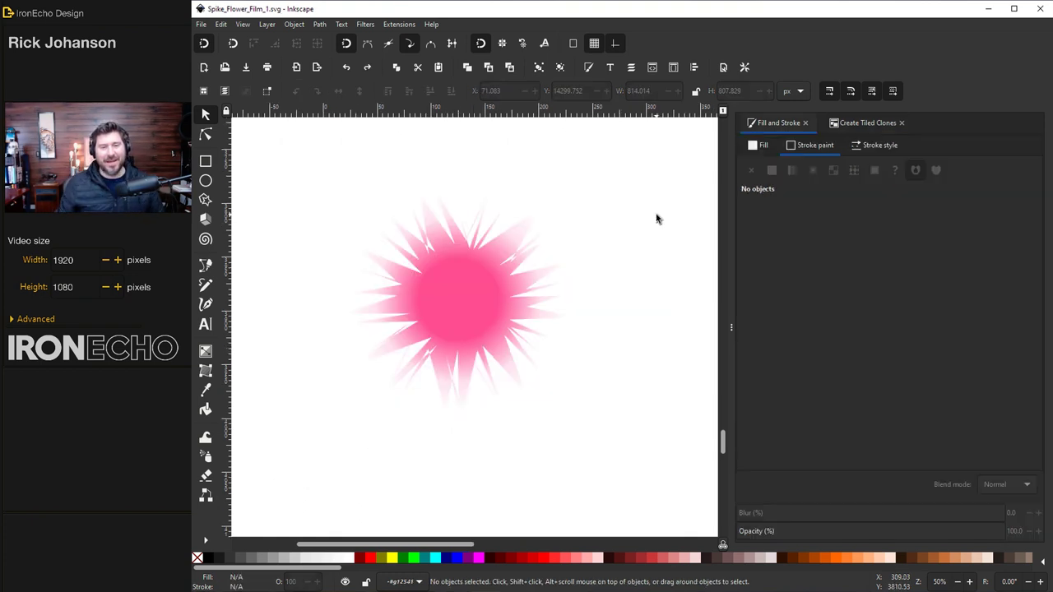
left_click(462, 271)
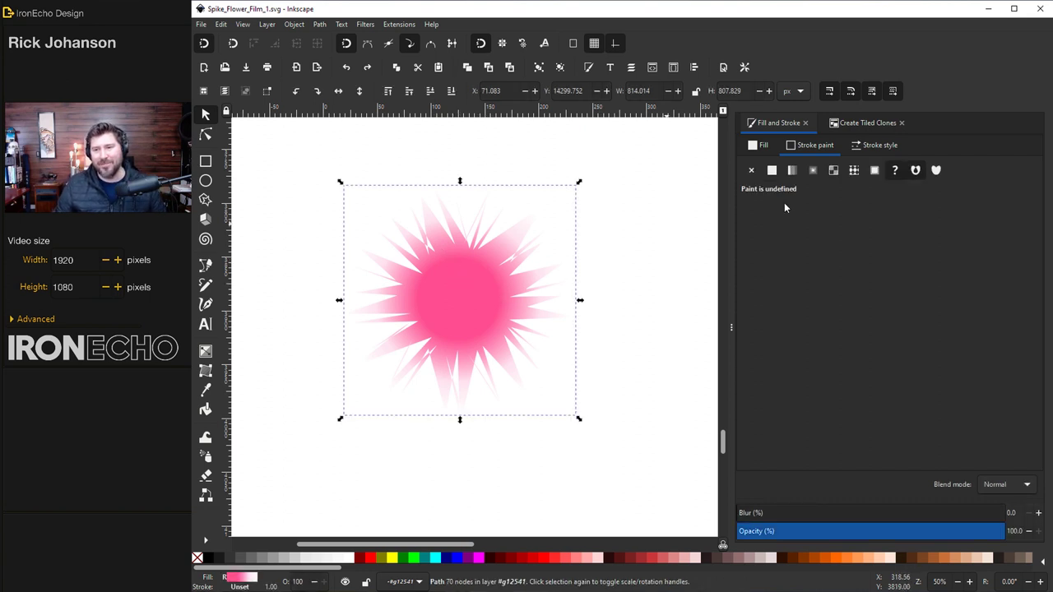
left_click(858, 125)
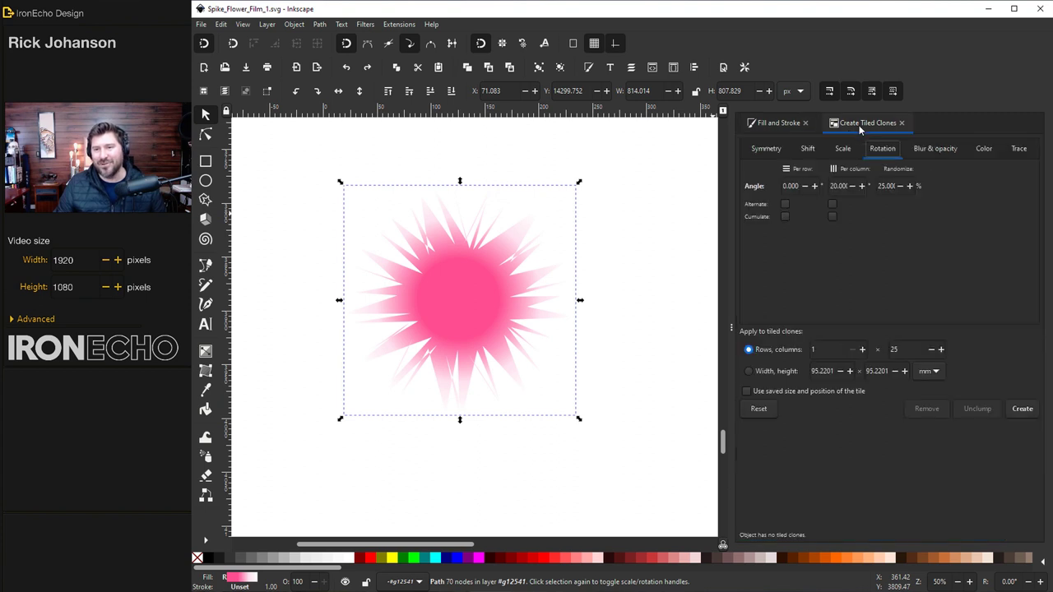
left_click(790, 153)
left_click(808, 158)
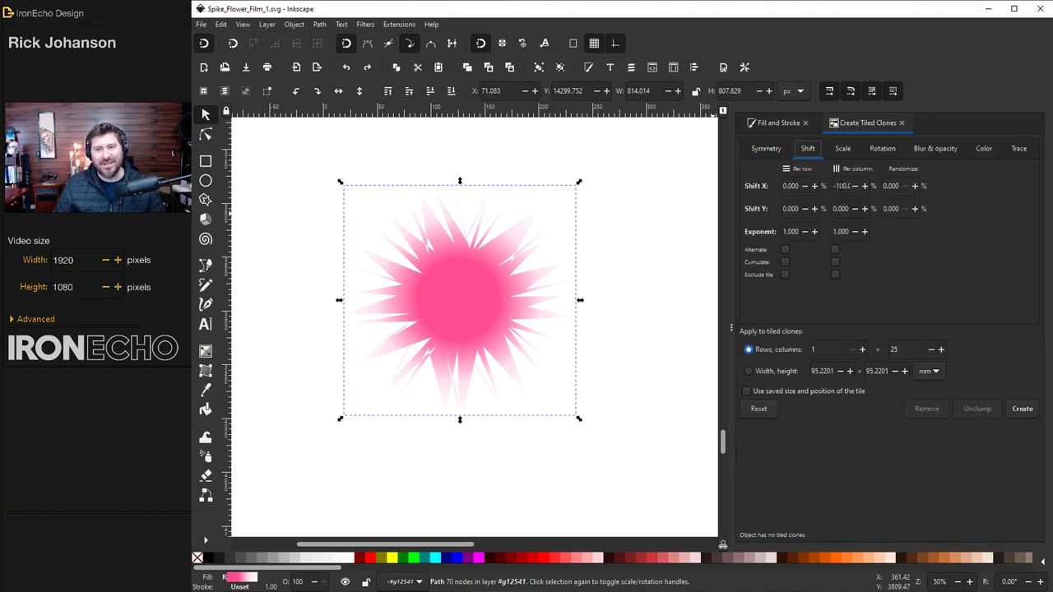
left_click(843, 151)
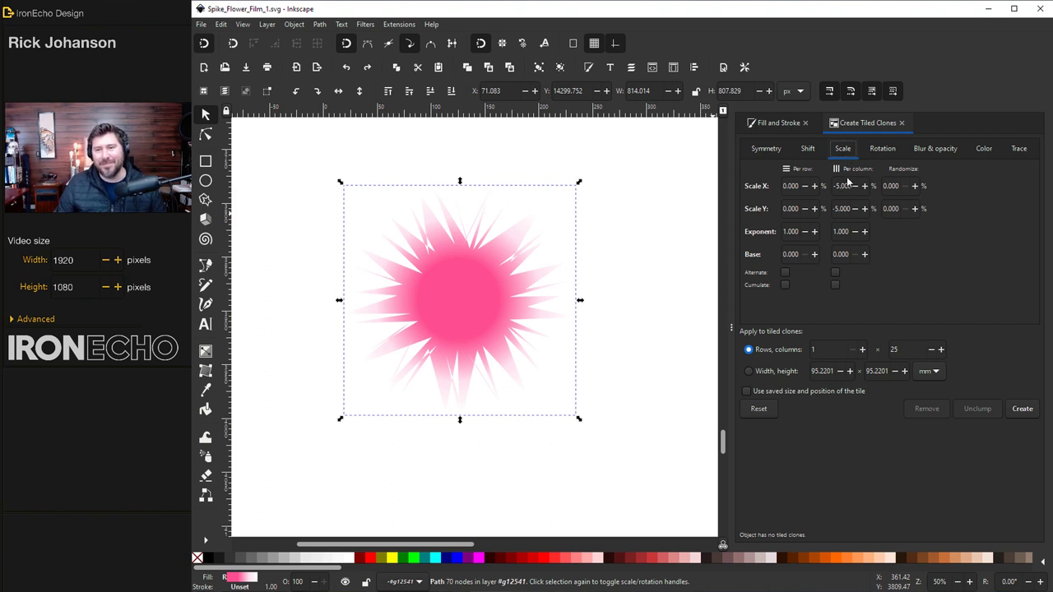
left_click(882, 150)
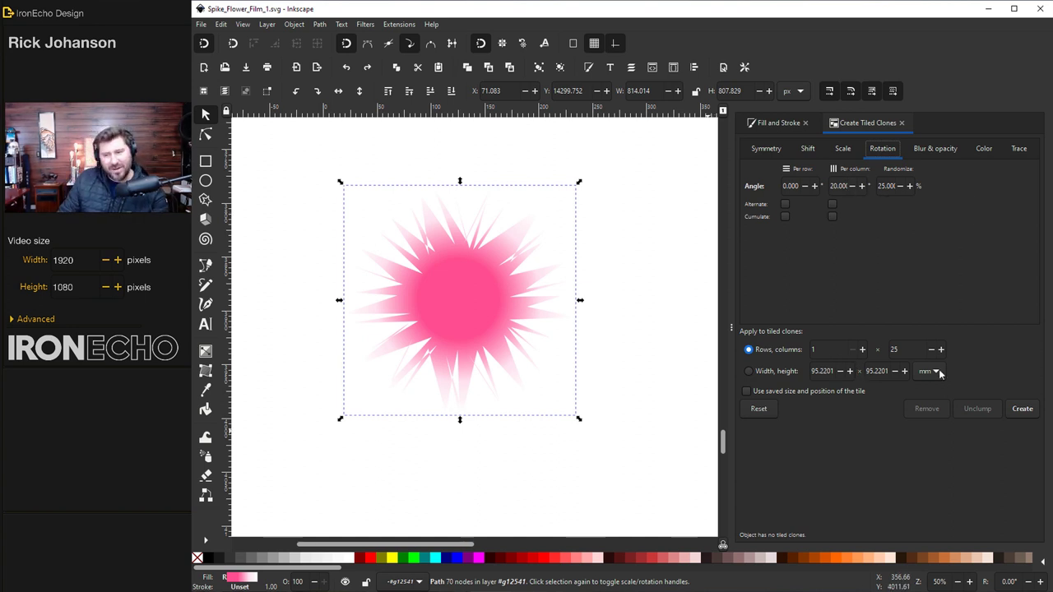
Create the star's rotated tiled clones, set their stroke to none, and zoom in to inspect
left_click(1022, 408)
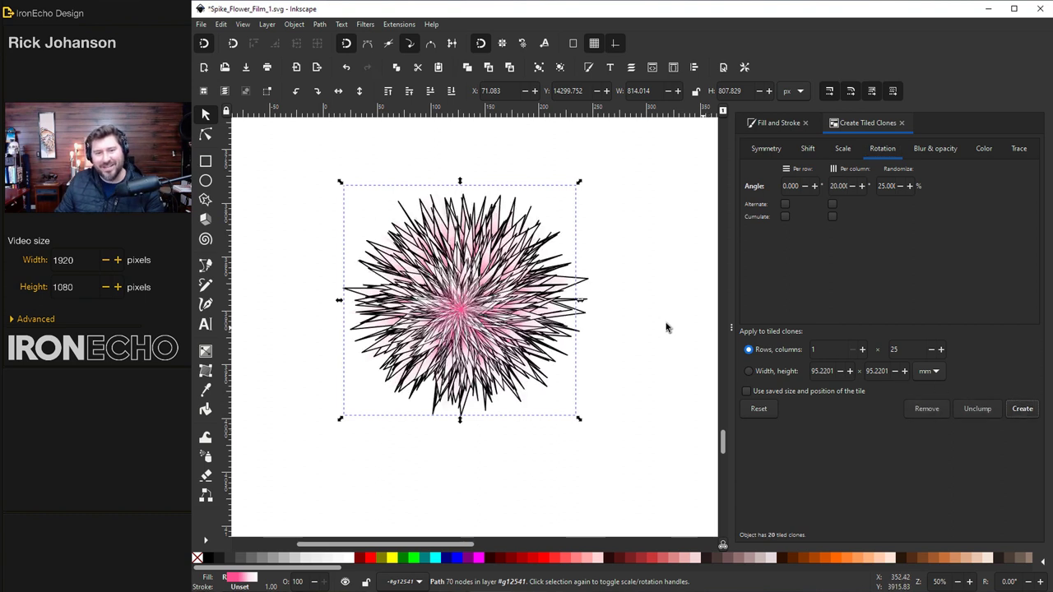
key("ctrl+shift+f")
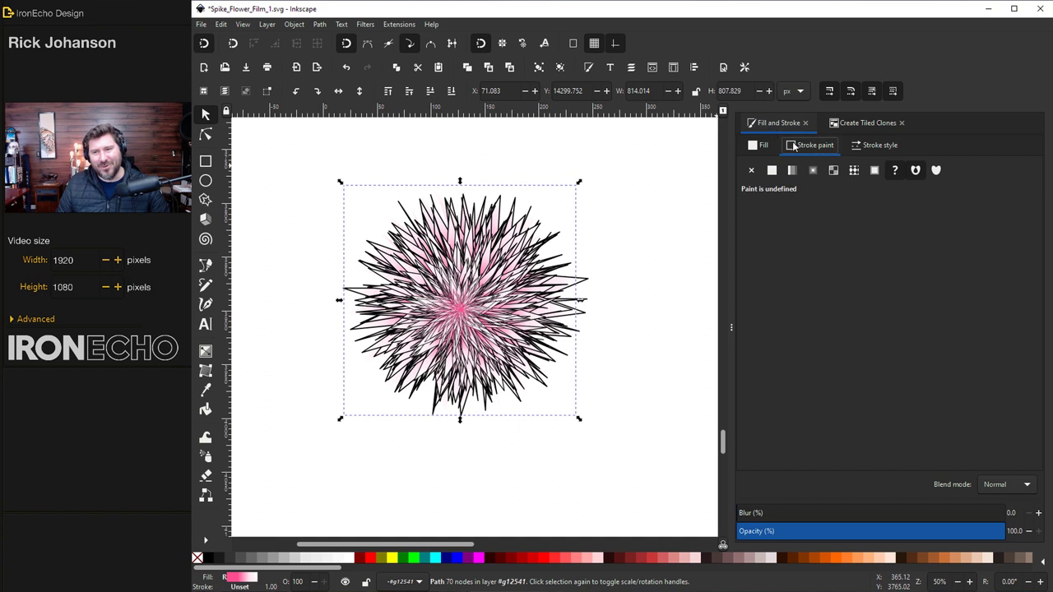
left_click(751, 170)
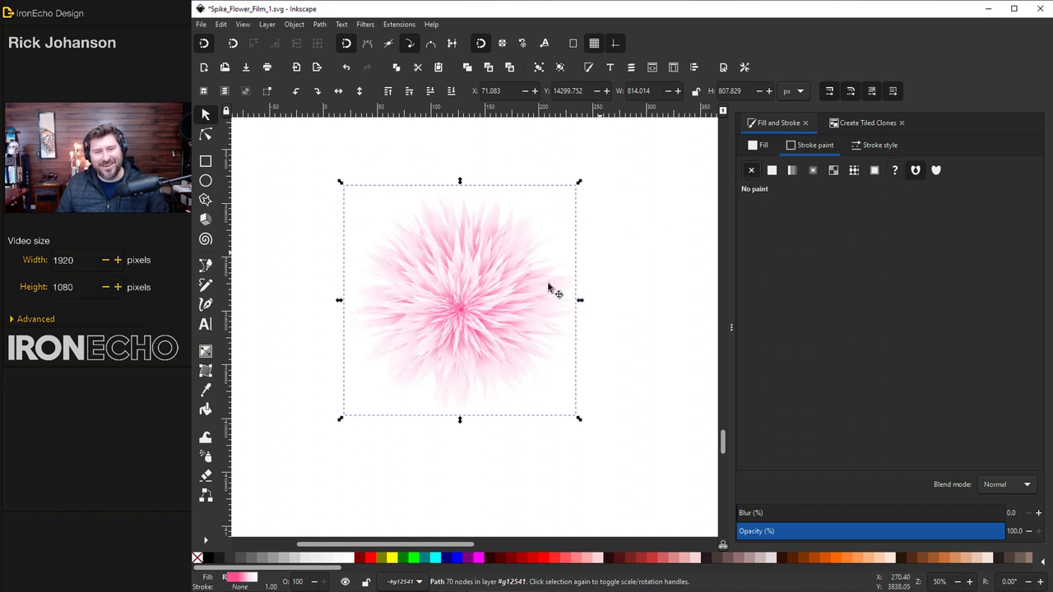
scroll(475, 325, "up", 2)
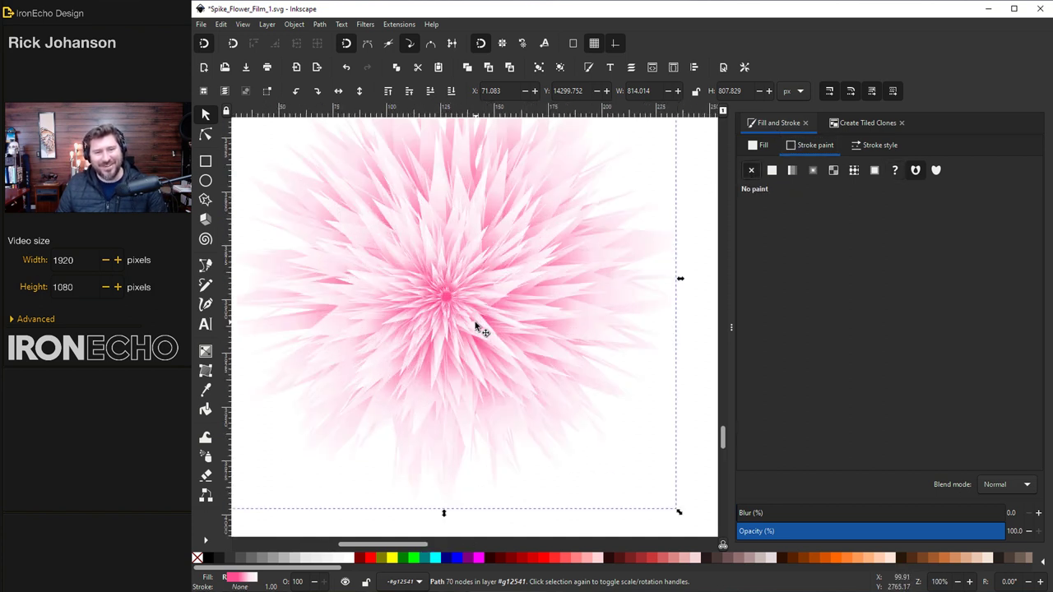
key("Escape")
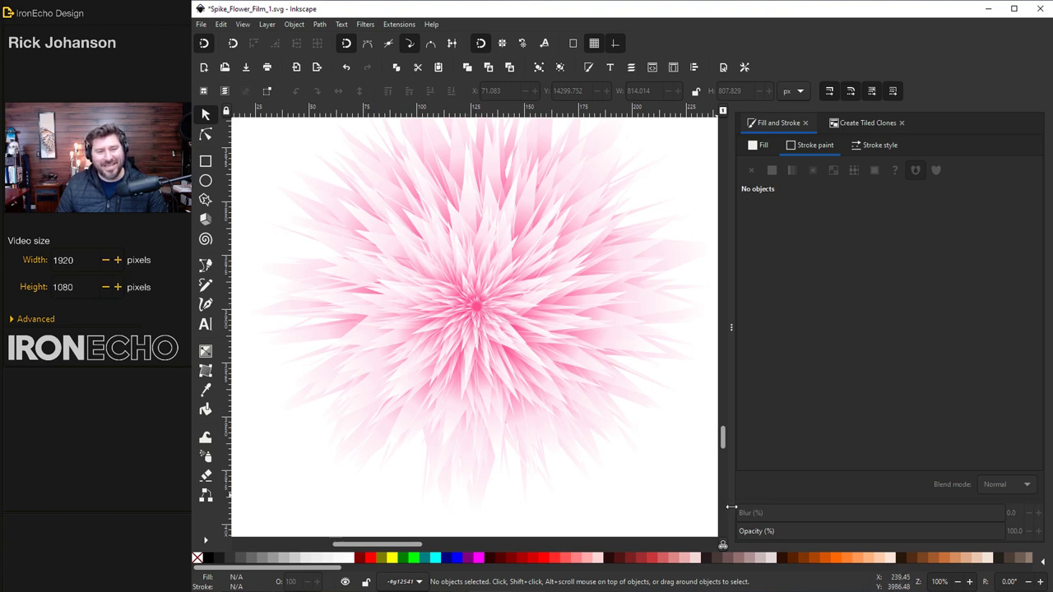
scroll(407, 308, "down", 1)
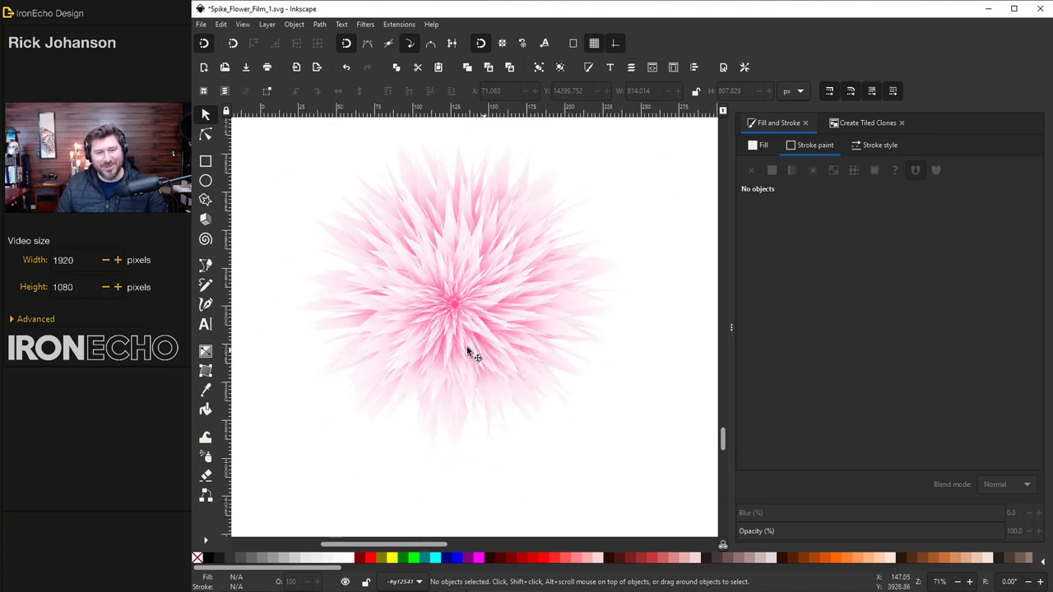
scroll(403, 298, "up", 1)
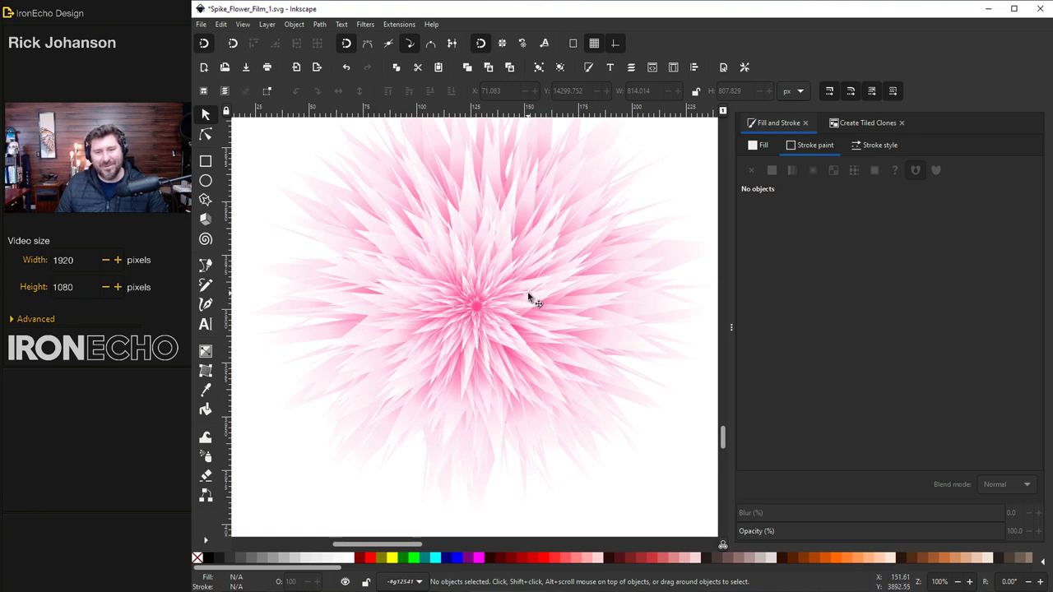
scroll(551, 380, "down", 1)
Select the whole flower group, give it a 3% blur, then select the pink gradient background
key("ctrl+a")
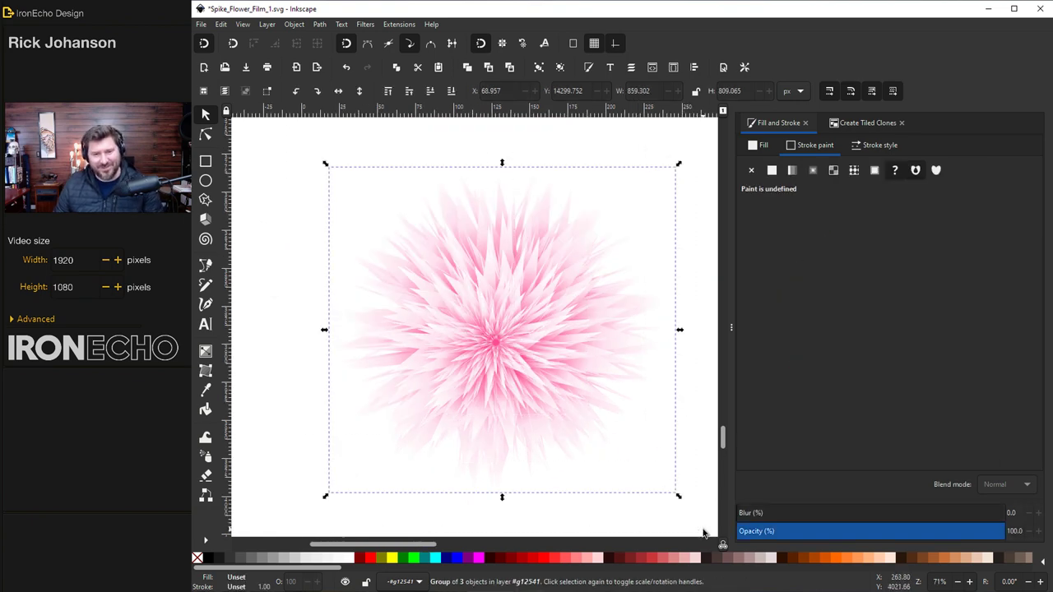
left_click(745, 513)
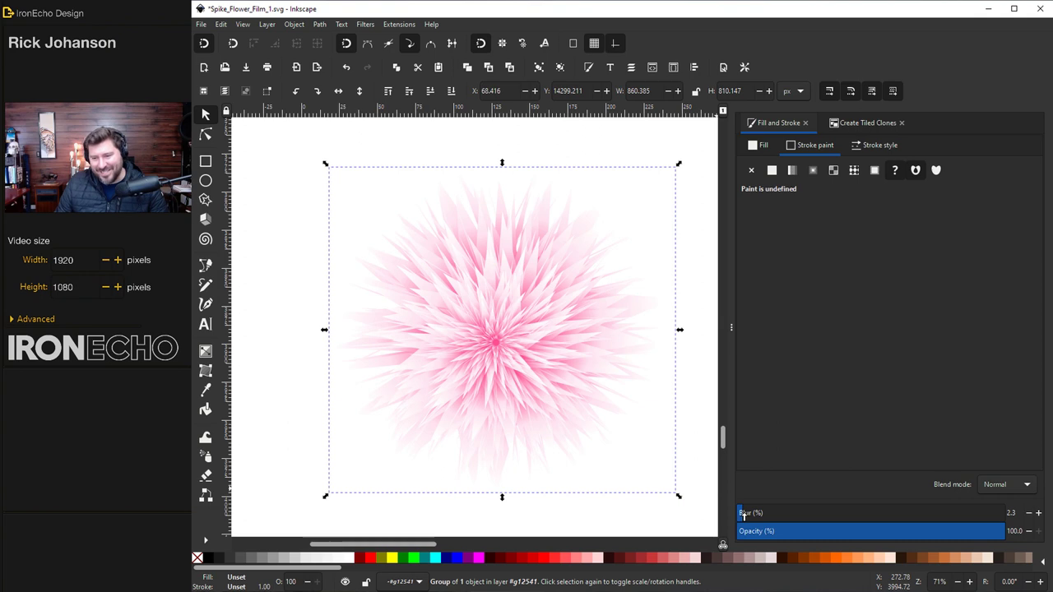
left_click_drag(744, 513, 747, 513)
scroll(501, 359, "up", 1)
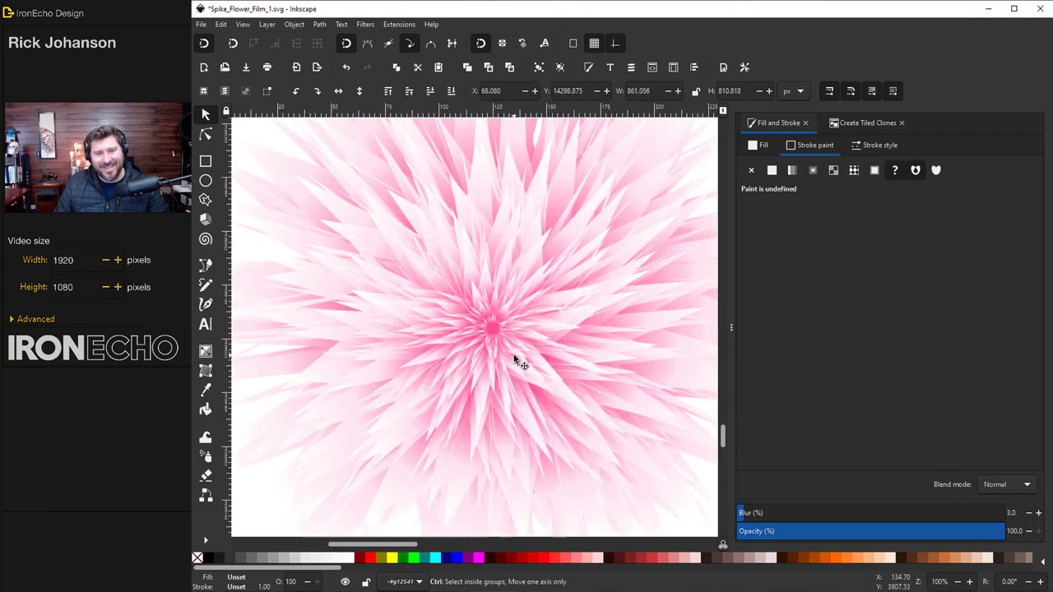
scroll(535, 362, "down", 1)
left_click(531, 400, "alt")
key("1")
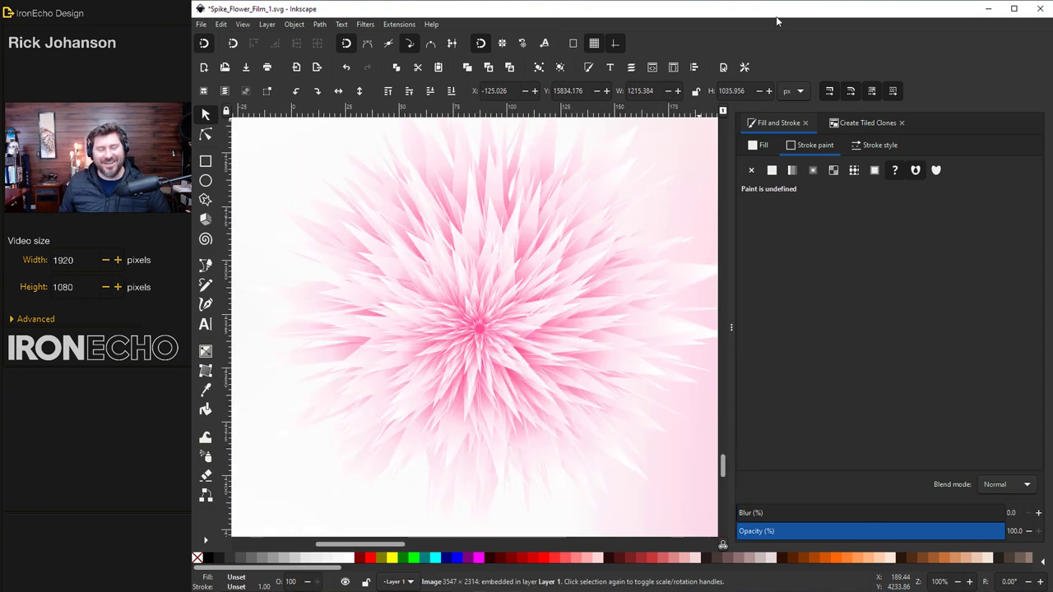